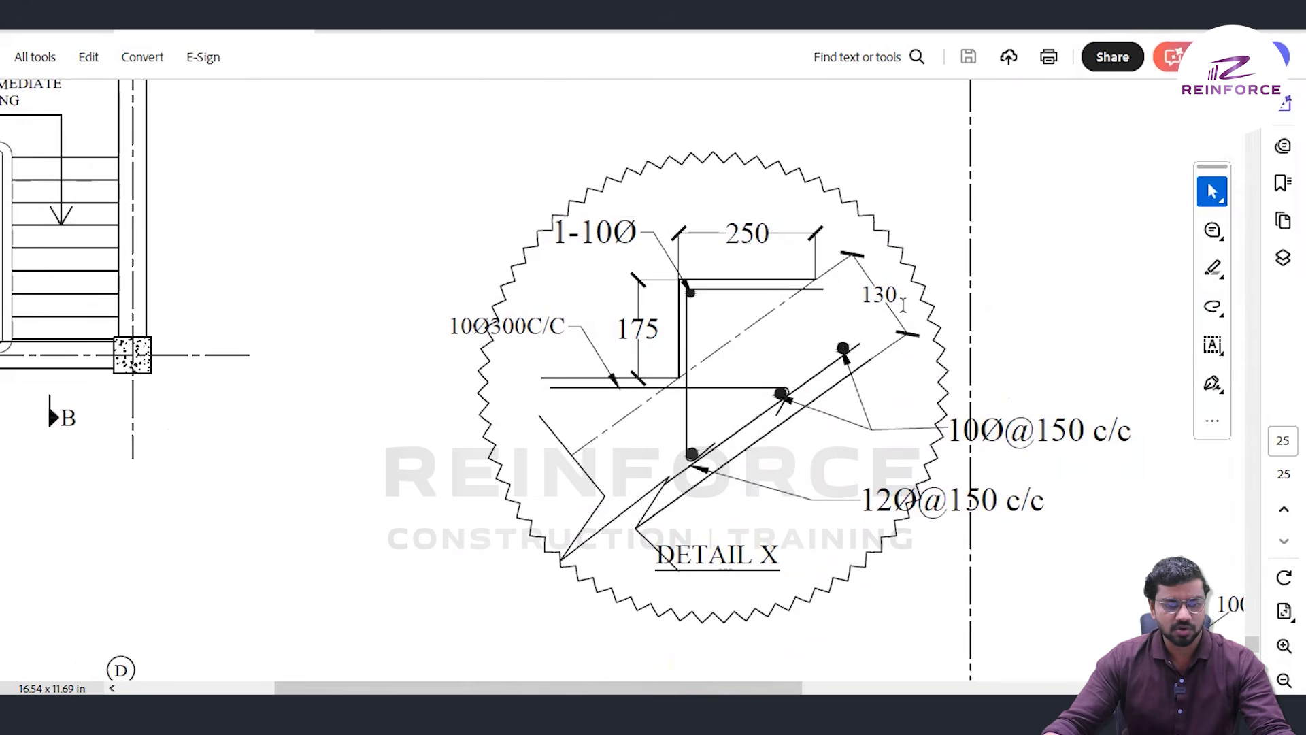
- Trace the upper step bar in Detail X in green, including the hooks at both of its ends
{"action": "key", "text": "ctrl+shift+3"}
{"action": "left_click_drag", "start_coordinate": [714, 442], "coordinate": [702, 453]}
{"action": "mouse_move", "coordinate": [689, 292]}
{"action": "left_mouse_down"}
{"action": "mouse_move", "coordinate": [690, 454]}
{"action": "mouse_move", "coordinate": [690, 294]}
{"action": "mouse_move", "coordinate": [922, 291]}
{"action": "left_mouse_up"}
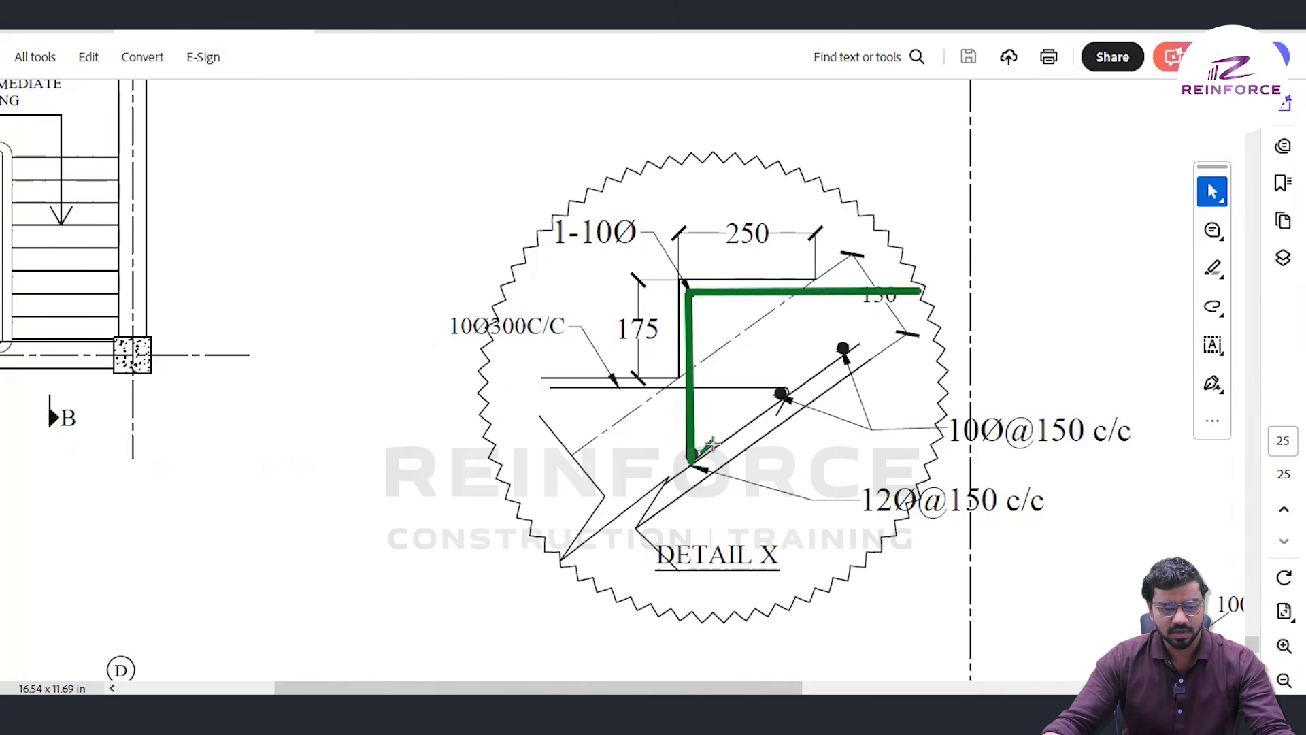
{"action": "left_click_drag", "start_coordinate": [710, 446], "coordinate": [714, 442]}
{"action": "left_click_drag", "start_coordinate": [918, 292], "coordinate": [895, 317]}
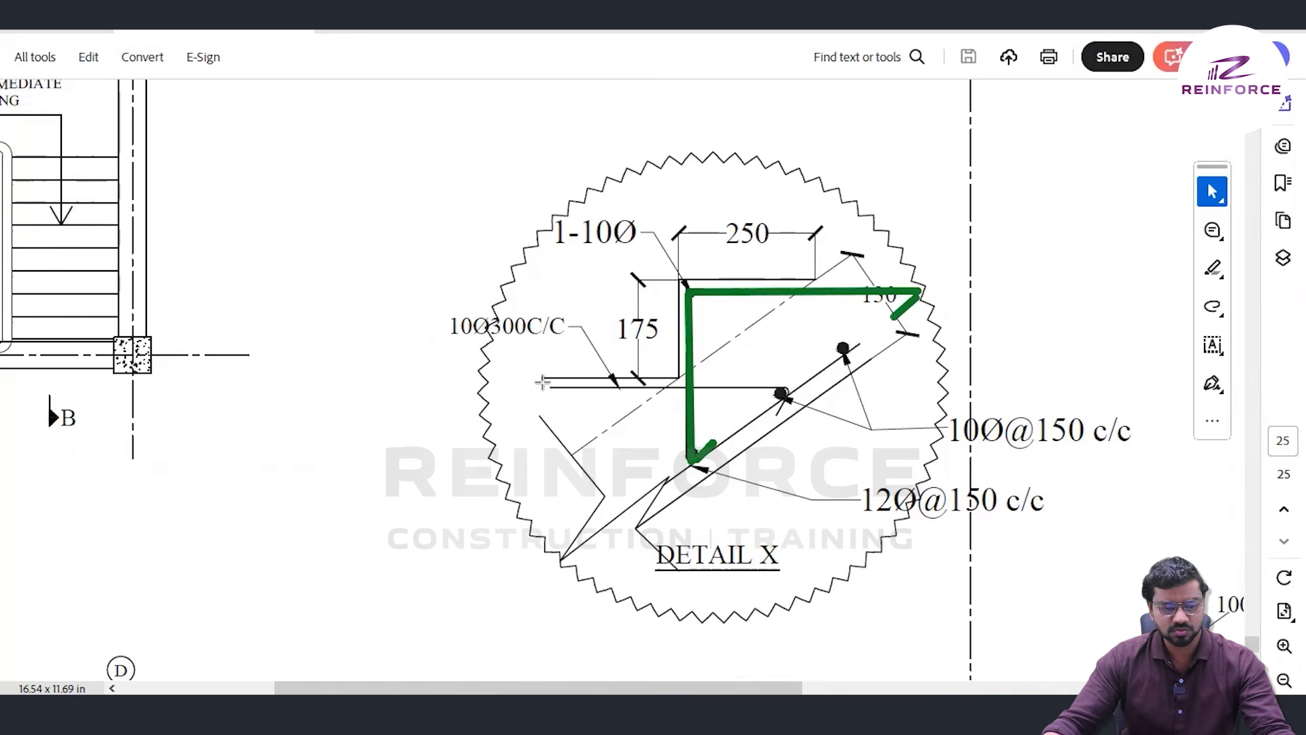
- Trace the next lower step bar in Detail X in green and add a matching bar for the step above
{"action": "mouse_move", "coordinate": [548, 387]}
{"action": "left_mouse_down"}
{"action": "mouse_move", "coordinate": [786, 385]}
{"action": "mouse_move", "coordinate": [782, 400]}
{"action": "left_mouse_up"}
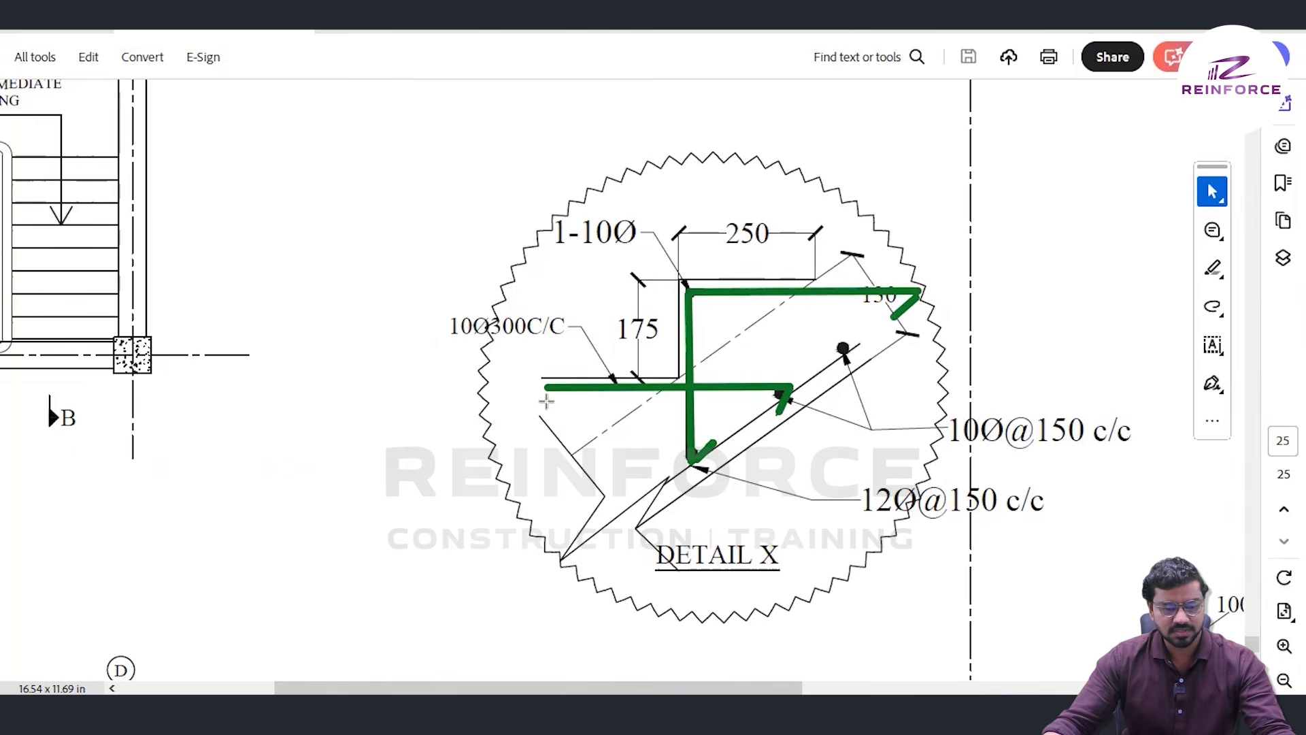
{"action": "left_click_drag", "start_coordinate": [547, 390], "coordinate": [560, 555]}
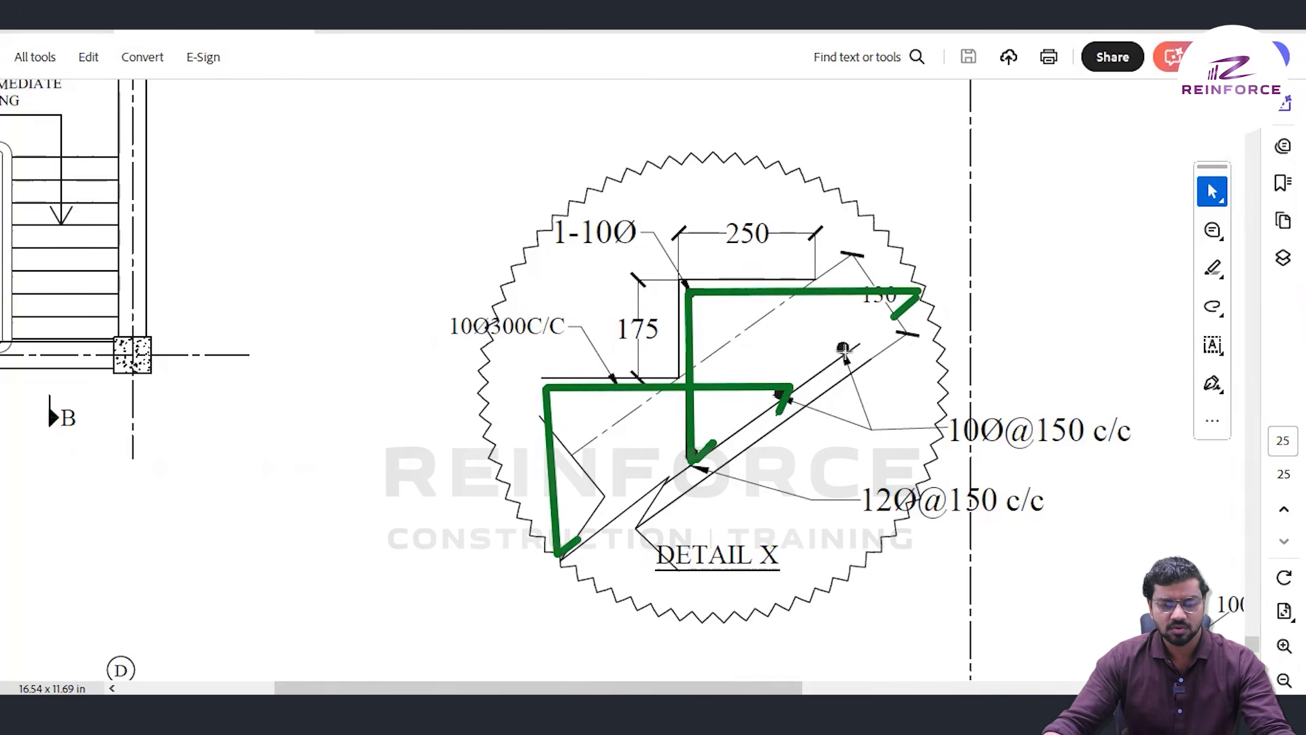
{"action": "mouse_move", "coordinate": [841, 346]}
{"action": "left_mouse_down"}
{"action": "mouse_move", "coordinate": [841, 194]}
{"action": "mouse_move", "coordinate": [1023, 200]}
{"action": "mouse_move", "coordinate": [981, 239]}
{"action": "mouse_move", "coordinate": [998, 225]}
{"action": "left_mouse_up"}
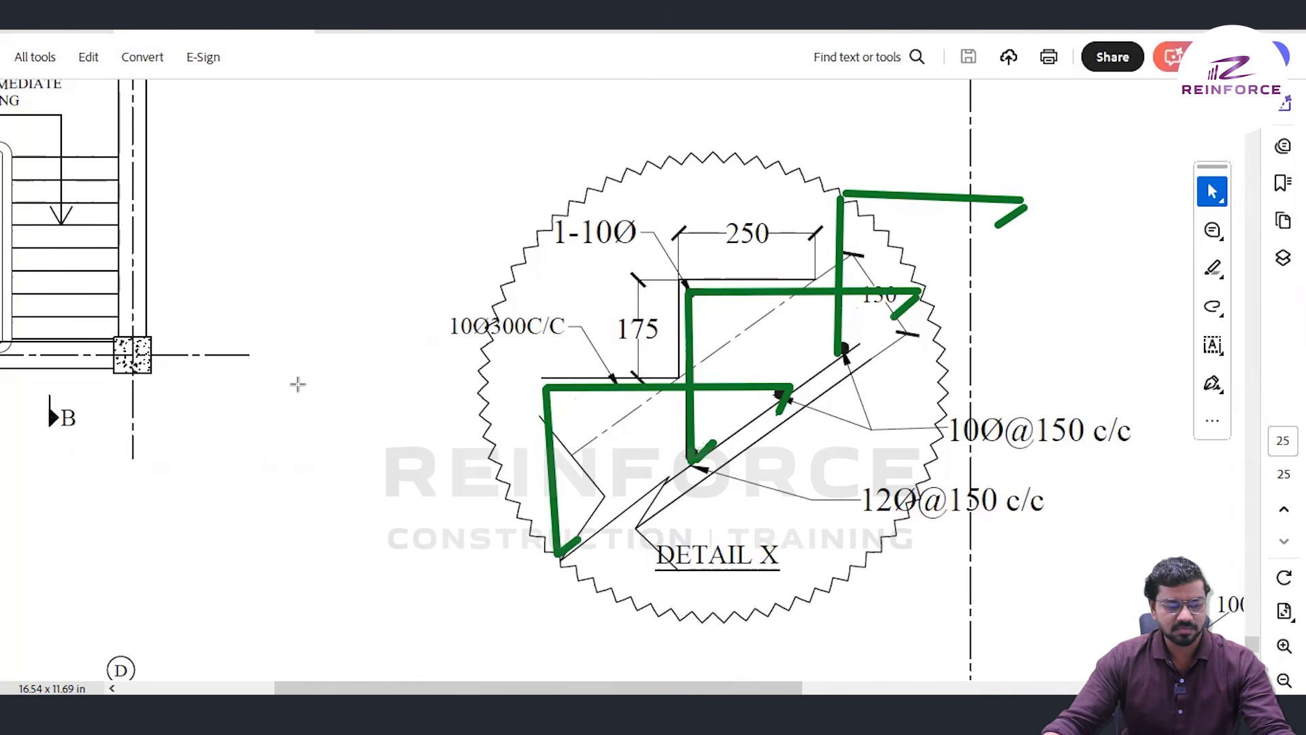
- Sketch a separate green copy of the hooked step bar in the blank area beside Detail X
{"action": "left_click_drag", "start_coordinate": [297, 381], "coordinate": [294, 537]}
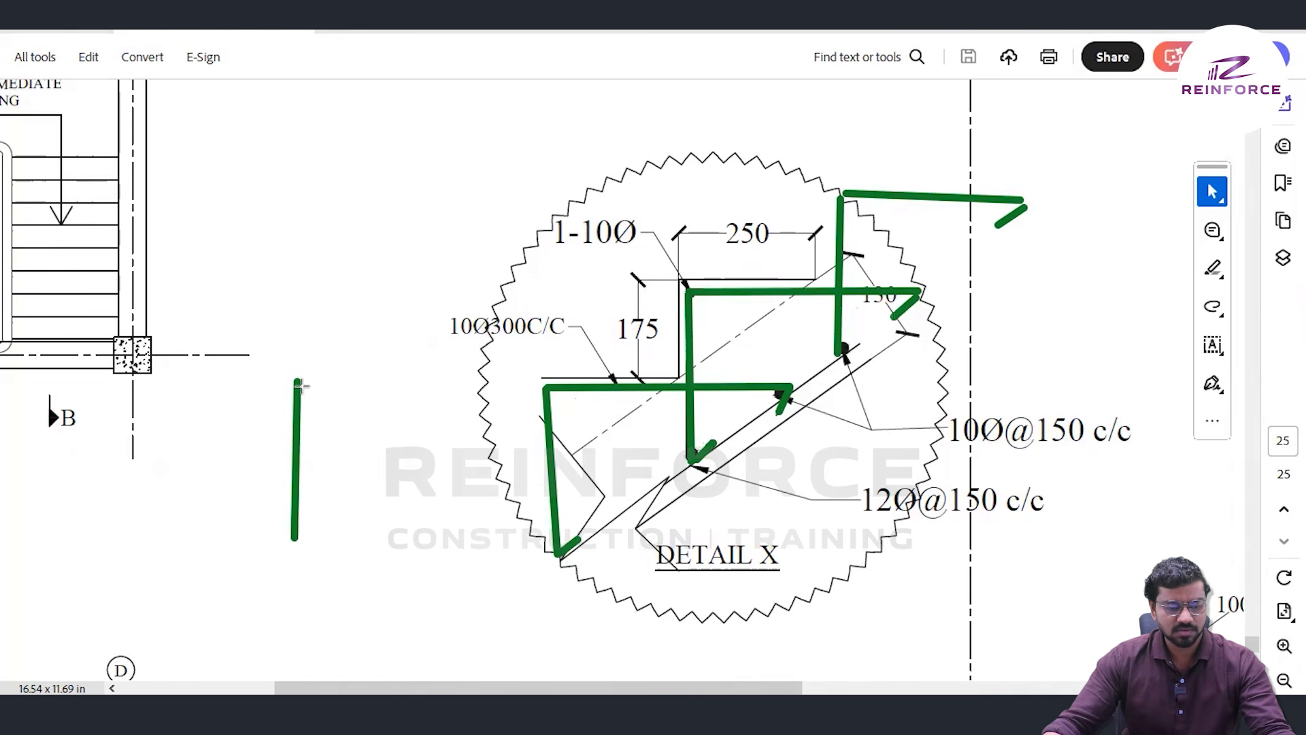
{"action": "left_click_drag", "start_coordinate": [296, 379], "coordinate": [478, 386]}
{"action": "left_click_drag", "start_coordinate": [293, 538], "coordinate": [309, 524]}
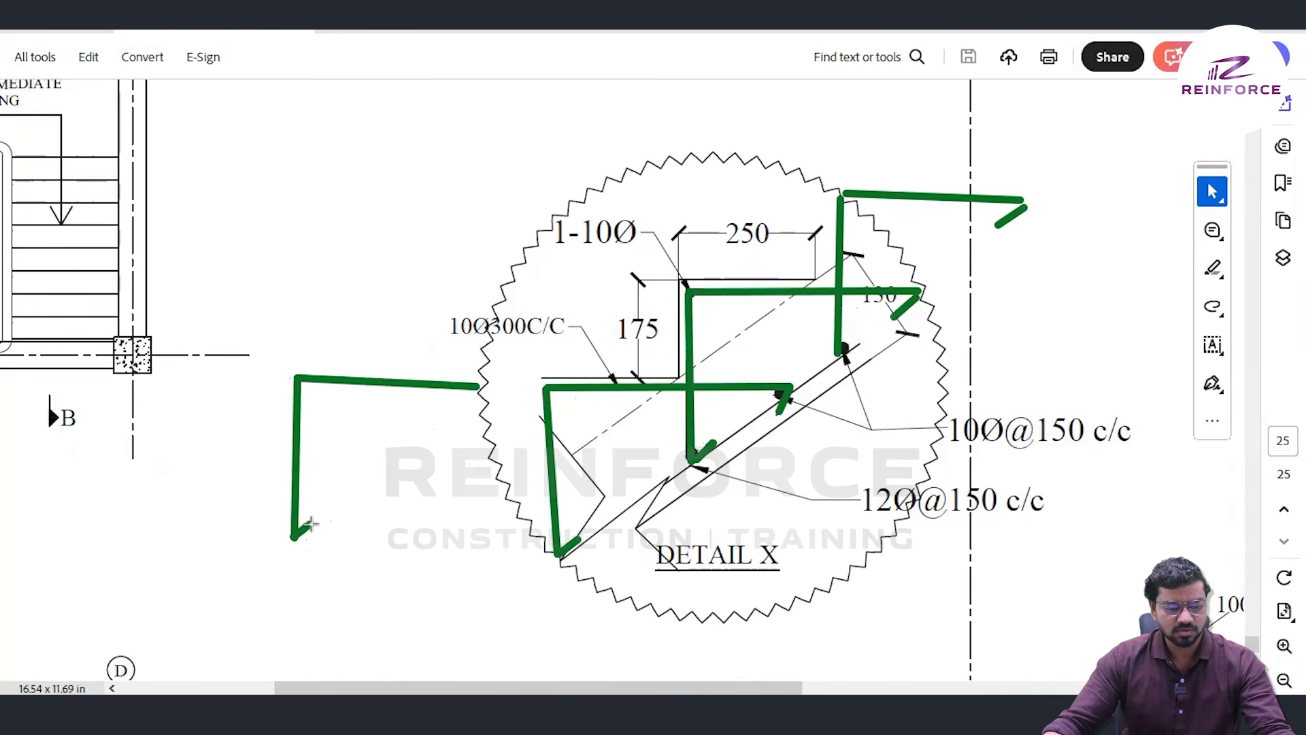
{"action": "left_click_drag", "start_coordinate": [478, 387], "coordinate": [460, 402]}
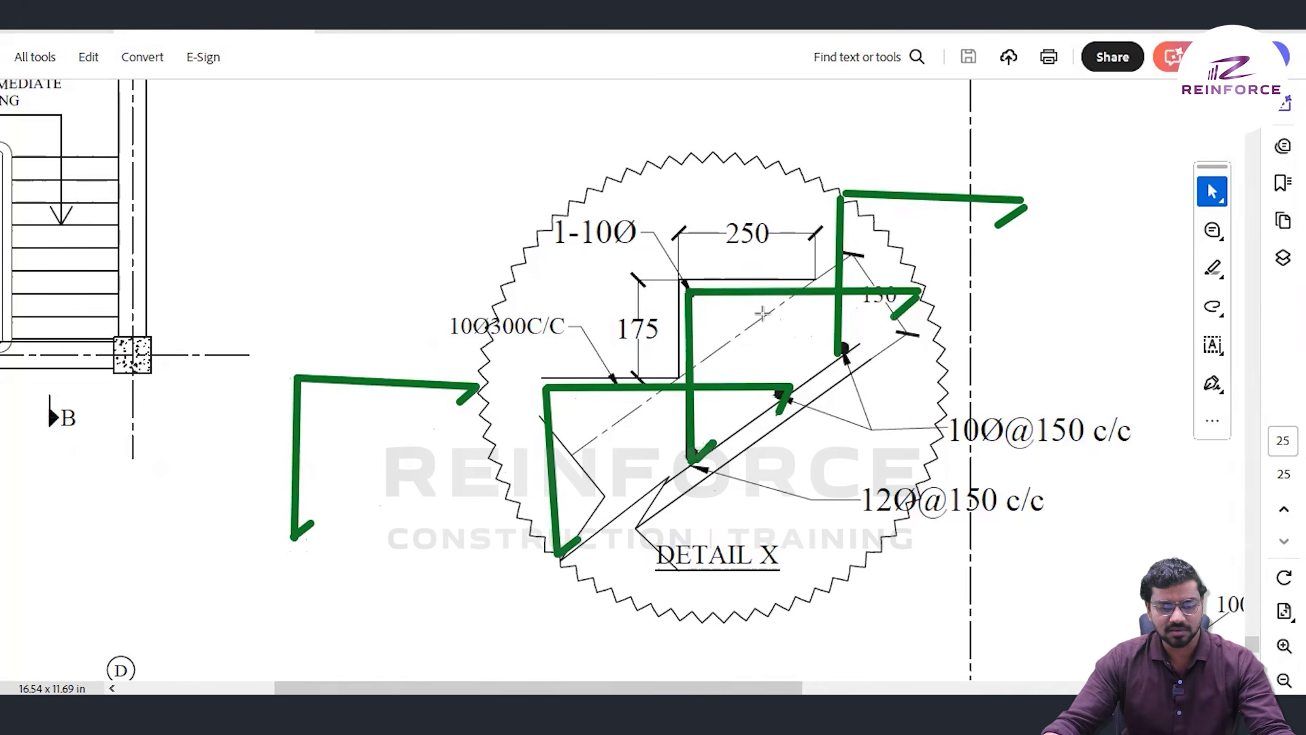
- Mark the waist slab thickness in Detail X with a green double-headed arrow perpendicular to the slope
{"action": "left_click_drag", "start_coordinate": [762, 313], "coordinate": [824, 385]}
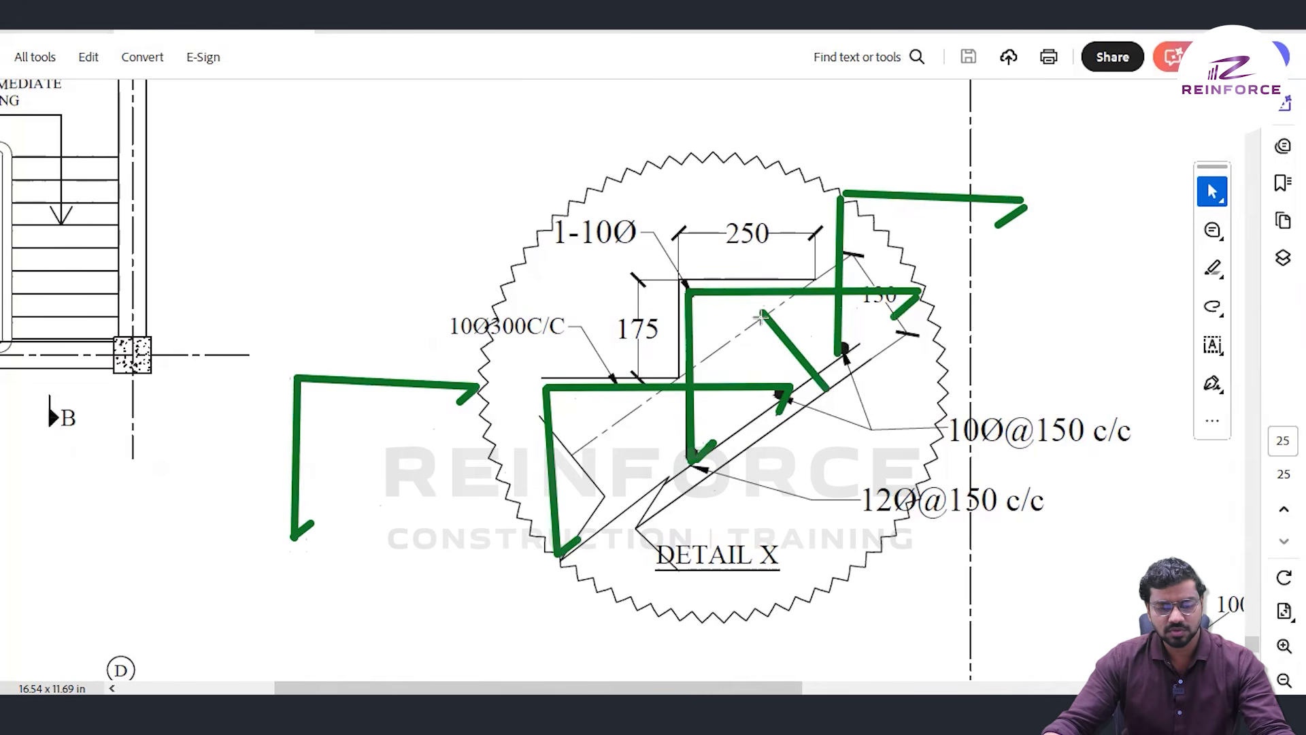
{"action": "left_click_drag", "start_coordinate": [762, 314], "coordinate": [800, 322]}
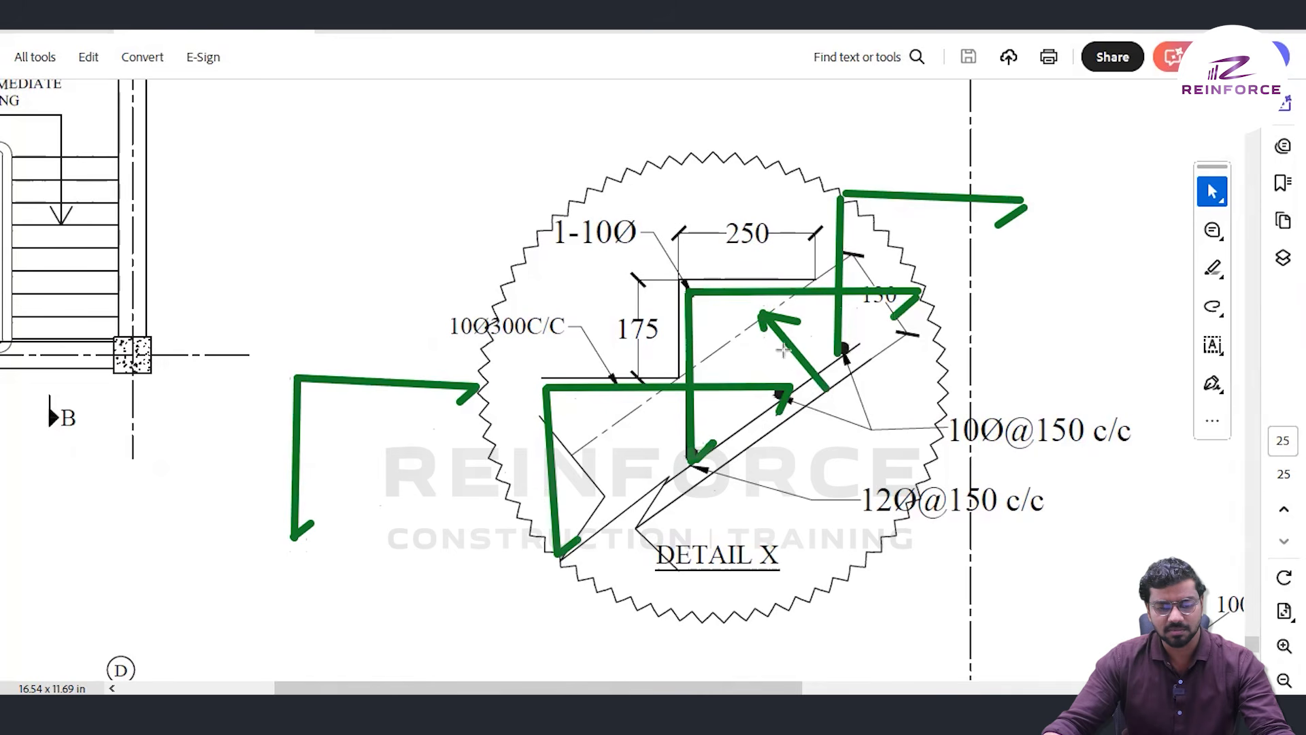
{"action": "left_click_drag", "start_coordinate": [805, 388], "coordinate": [830, 384]}
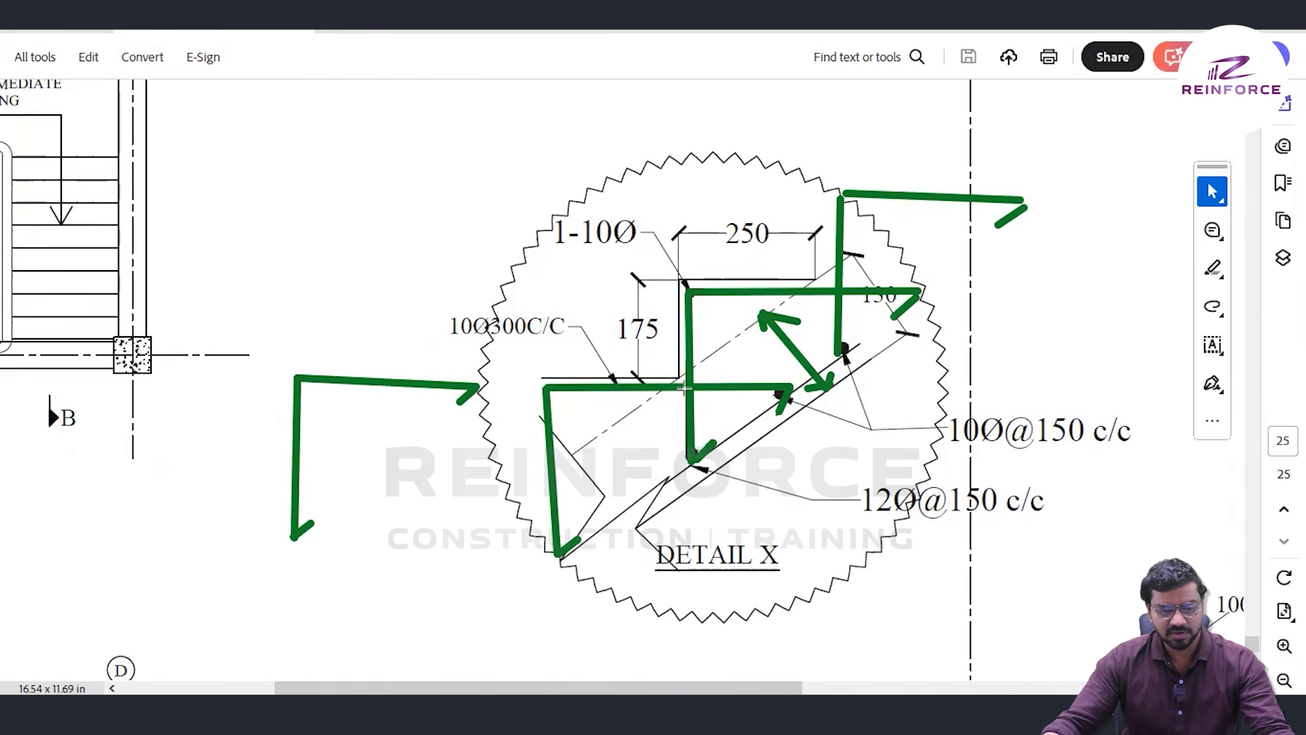
- Highlight in yellow the step bar portions embedded in the waist slab and the slab thickness line
{"action": "mouse_move", "coordinate": [684, 386]}
{"action": "left_mouse_down"}
{"action": "mouse_move", "coordinate": [791, 388]}
{"action": "mouse_move", "coordinate": [683, 390]}
{"action": "mouse_move", "coordinate": [688, 465]}
{"action": "left_mouse_up"}
{"action": "mouse_move", "coordinate": [840, 291]}
{"action": "left_mouse_down"}
{"action": "mouse_move", "coordinate": [841, 351]}
{"action": "mouse_move", "coordinate": [840, 292]}
{"action": "mouse_move", "coordinate": [916, 293]}
{"action": "left_mouse_up"}
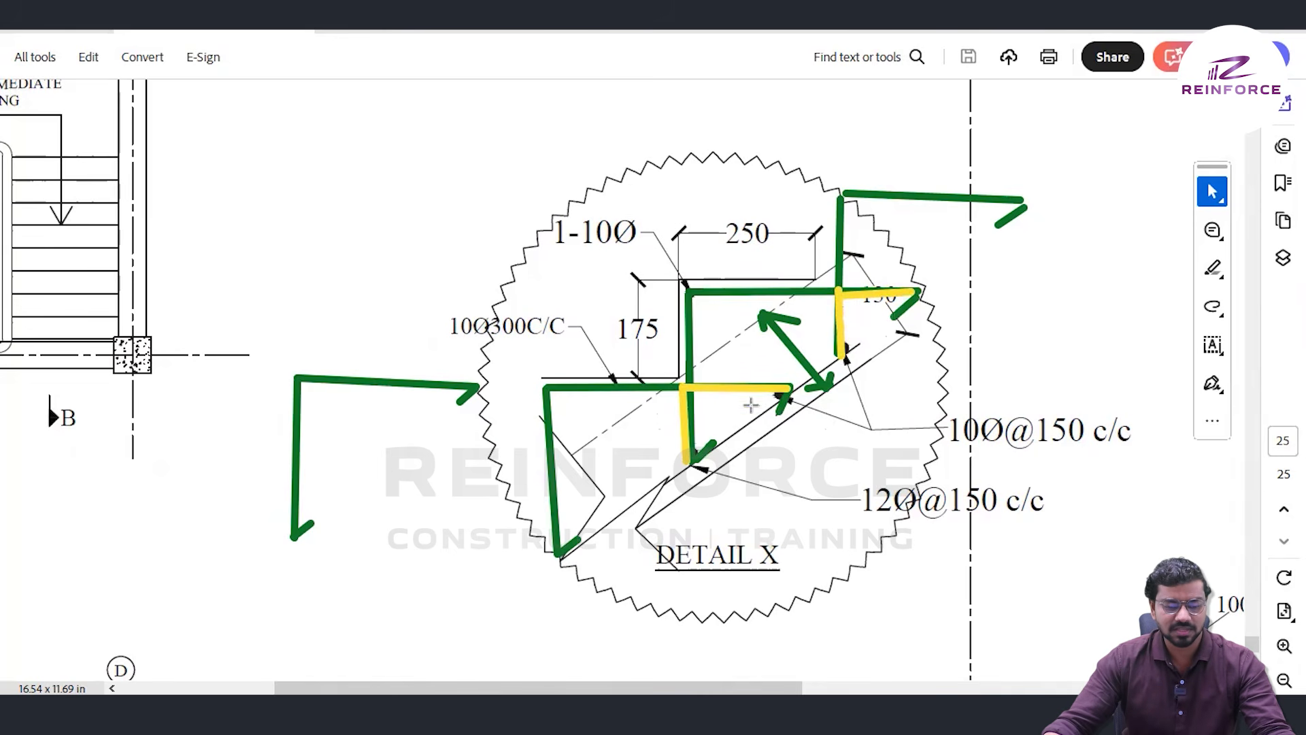
{"action": "left_click_drag", "start_coordinate": [761, 317], "coordinate": [832, 382]}
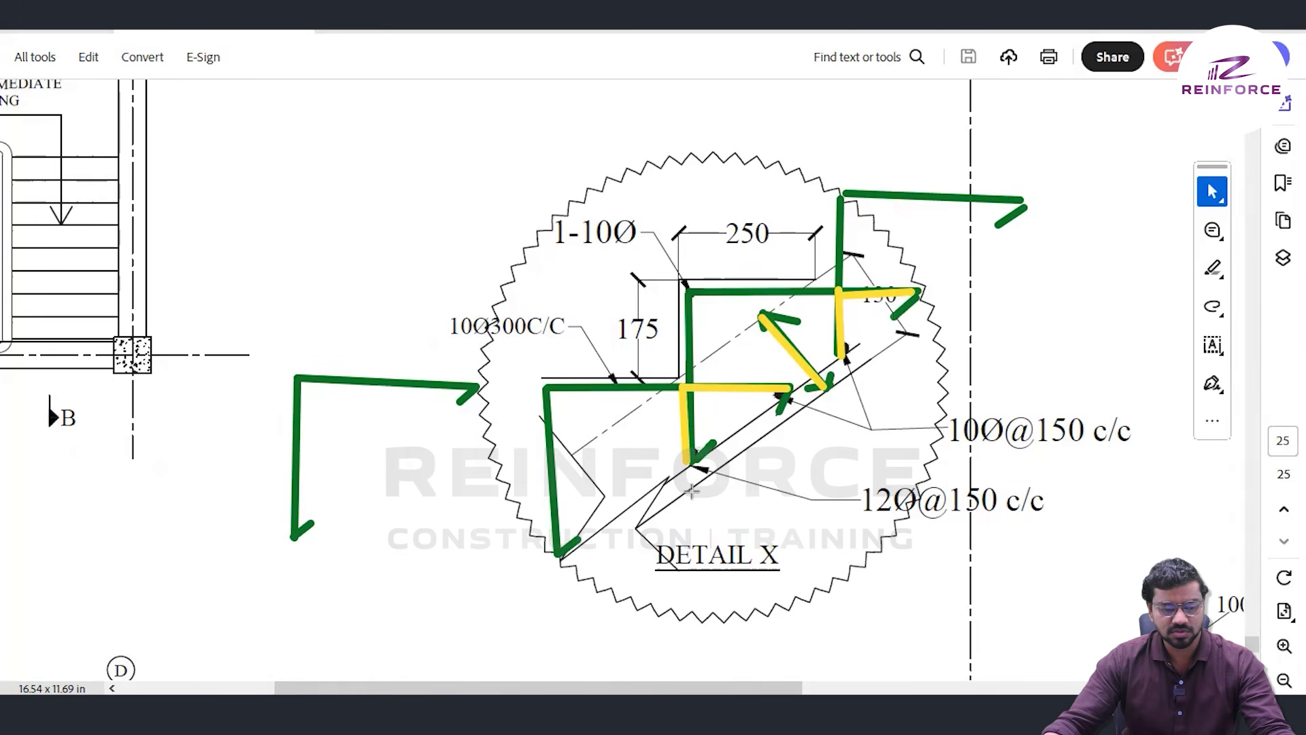
- Mark the two end portions of the separate bar sketch in yellow with boundary lines, and clear all the annotations
{"action": "left_click_drag", "start_coordinate": [403, 368], "coordinate": [477, 373]}
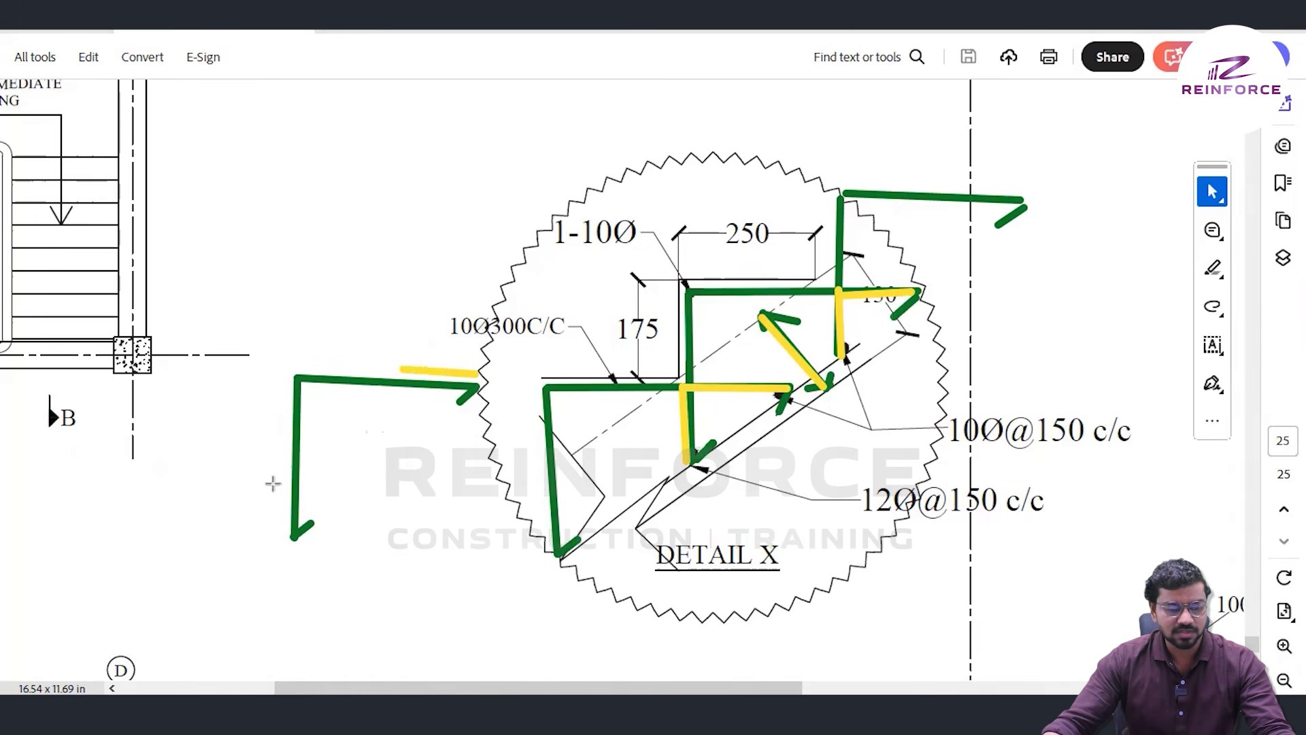
{"action": "left_click_drag", "start_coordinate": [280, 466], "coordinate": [279, 540]}
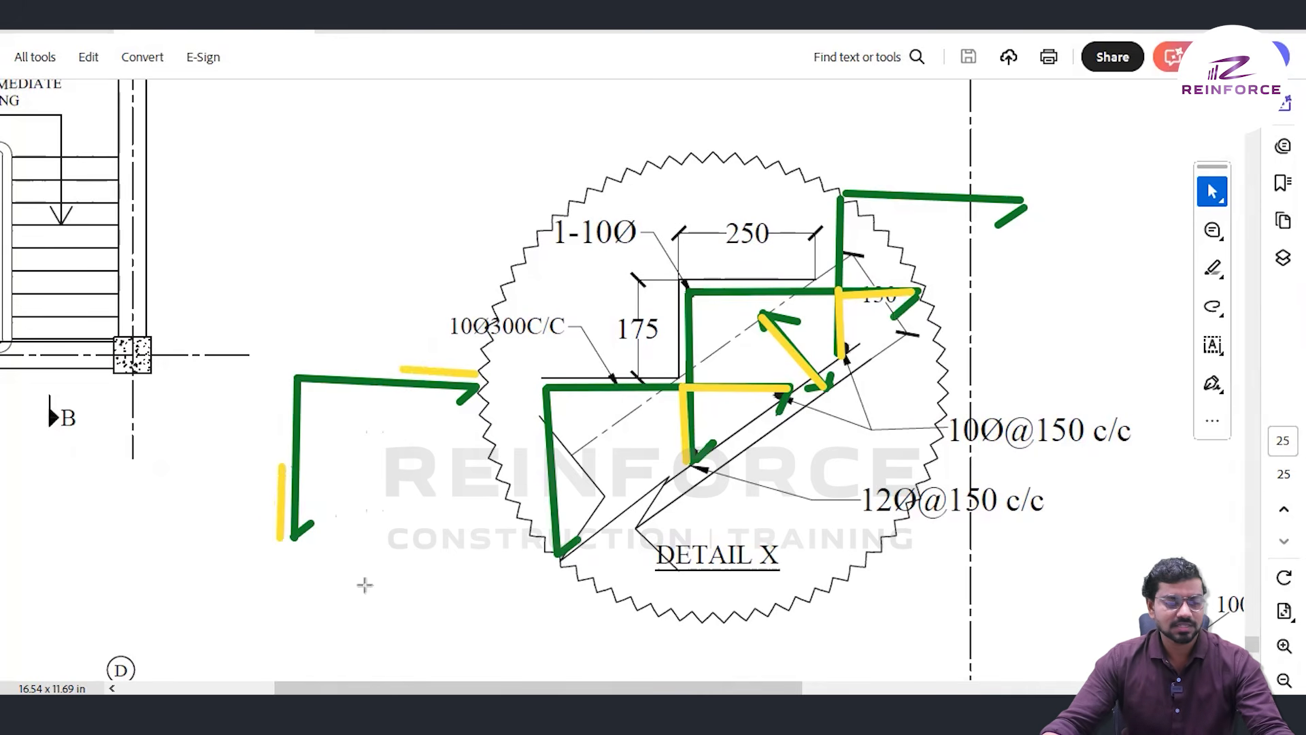
{"action": "left_click_drag", "start_coordinate": [389, 397], "coordinate": [397, 447]}
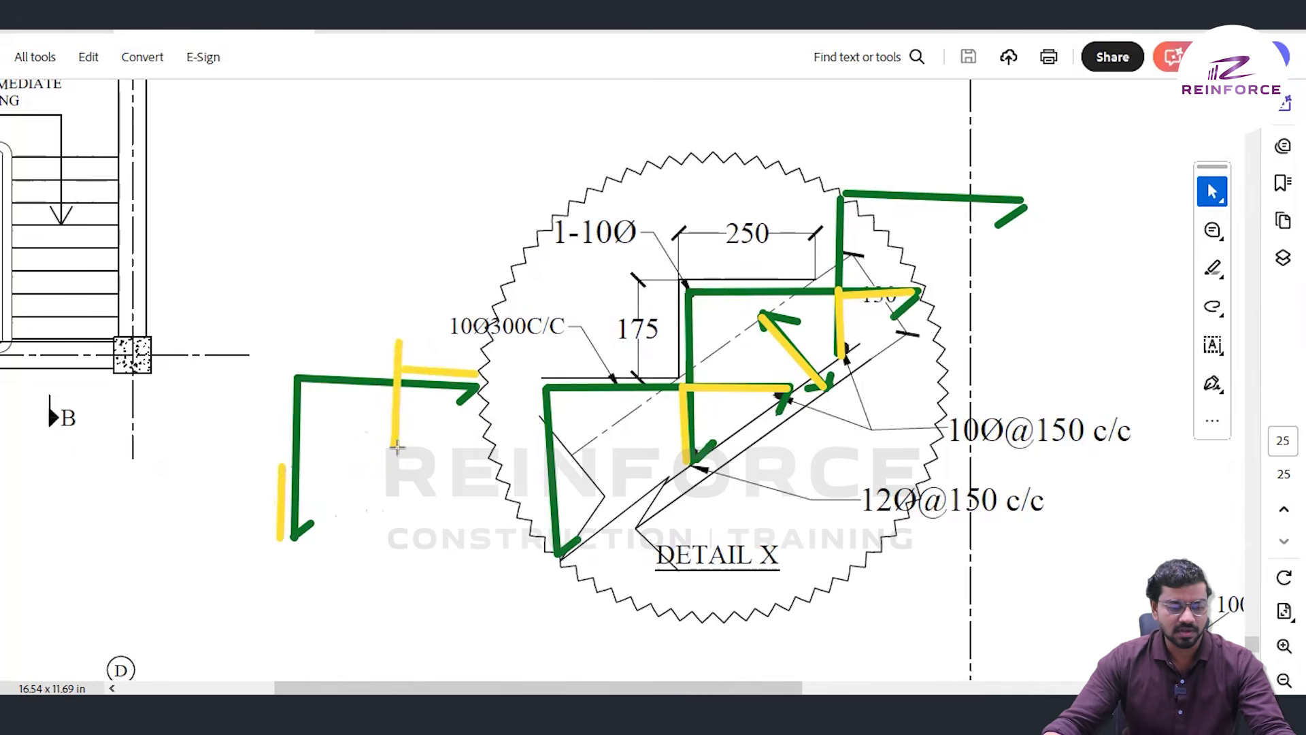
{"action": "left_click_drag", "start_coordinate": [476, 343], "coordinate": [479, 457]}
{"action": "left_click_drag", "start_coordinate": [237, 456], "coordinate": [344, 458]}
{"action": "left_click_drag", "start_coordinate": [213, 534], "coordinate": [332, 539]}
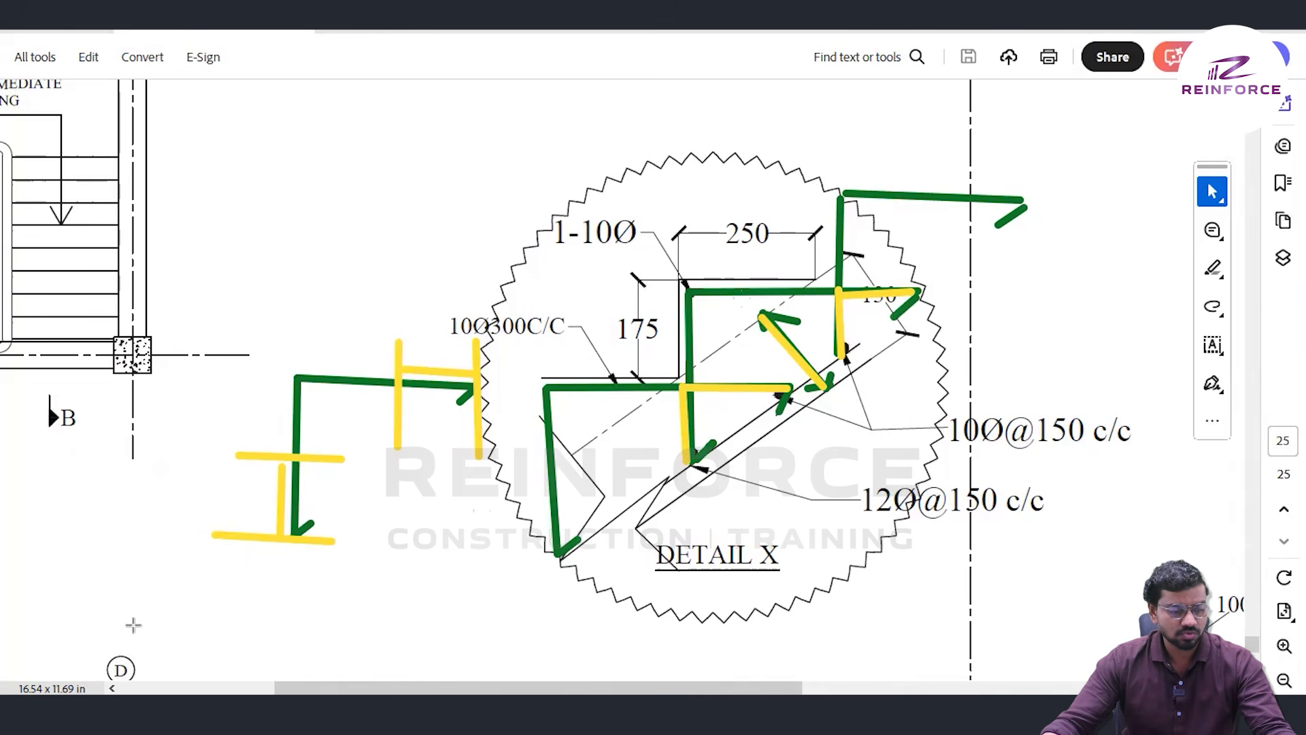
{"action": "key", "text": "Escape"}
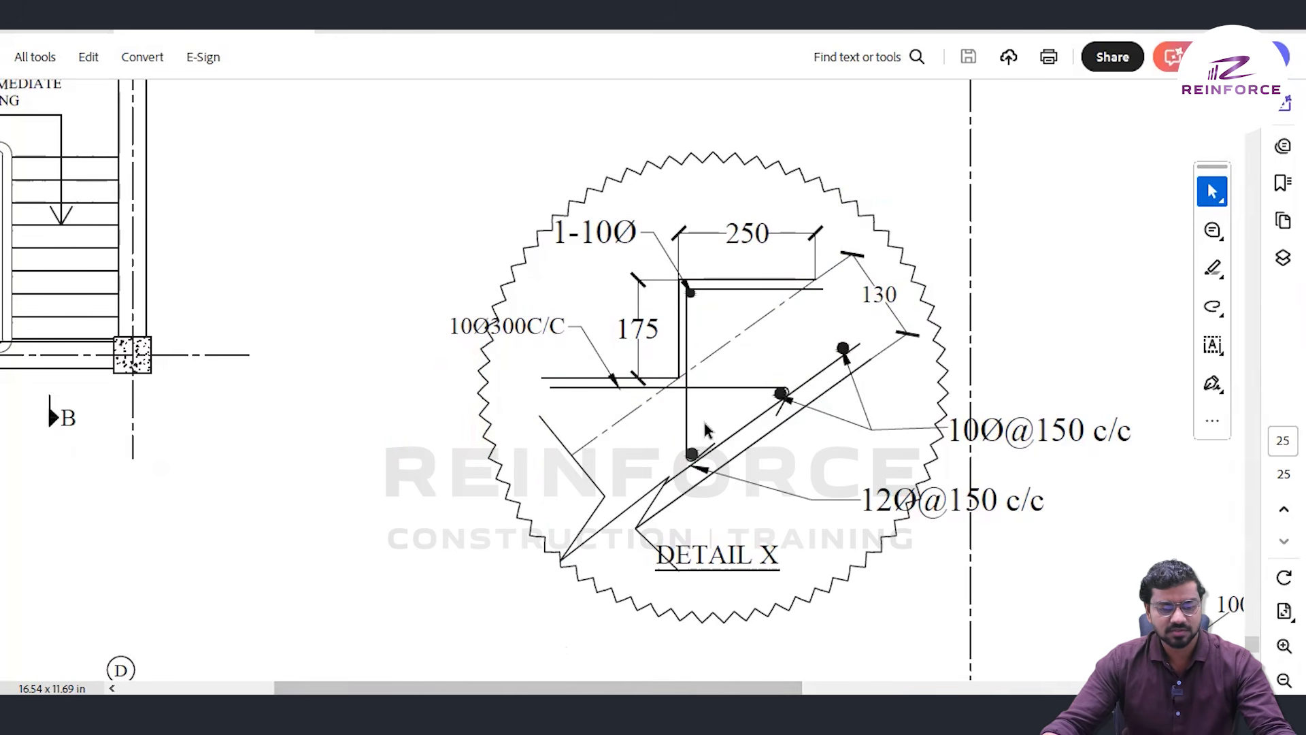
- Examine Detail X, the stair plan and both stair sections for the riser, tread, waist slab and flight dimensions
{"action": "scroll", "coordinate": [779, 413], "scroll_direction": "down", "scroll_amount": 3, "text": "ctrl"}
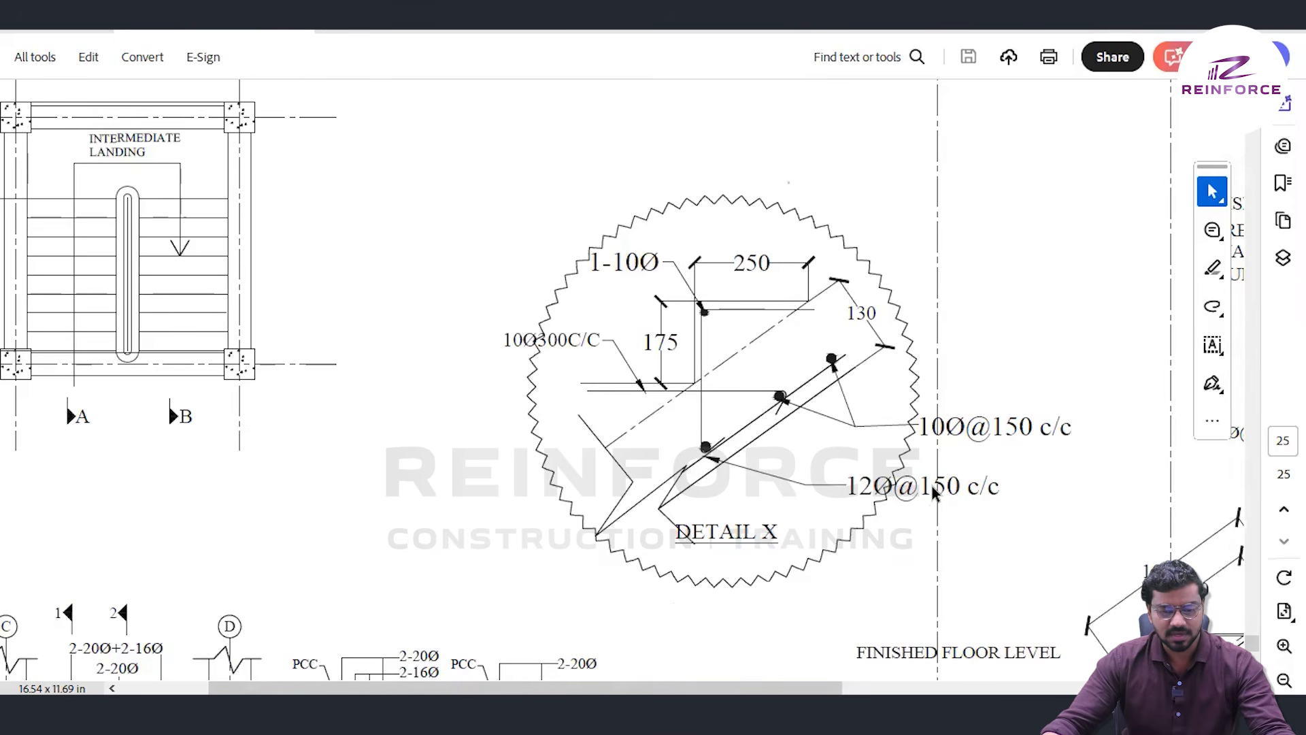
{"action": "scroll", "coordinate": [936, 495], "scroll_direction": "down", "scroll_amount": 1}
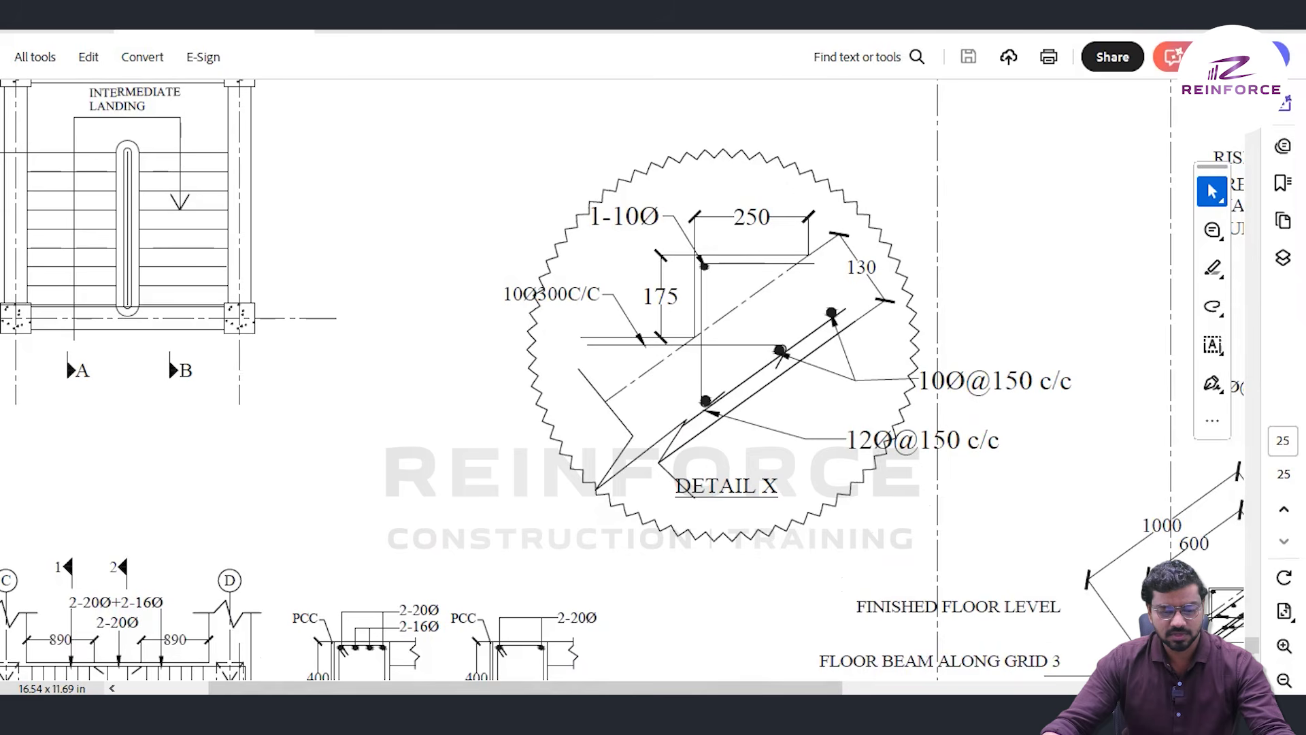
{"action": "scroll", "coordinate": [994, 466], "scroll_direction": "right", "scroll_amount": 5, "text": "shift"}
{"action": "scroll", "coordinate": [992, 466], "scroll_direction": "right", "scroll_amount": 3, "text": "shift"}
{"action": "scroll", "coordinate": [602, 501], "scroll_direction": "down", "scroll_amount": 2}
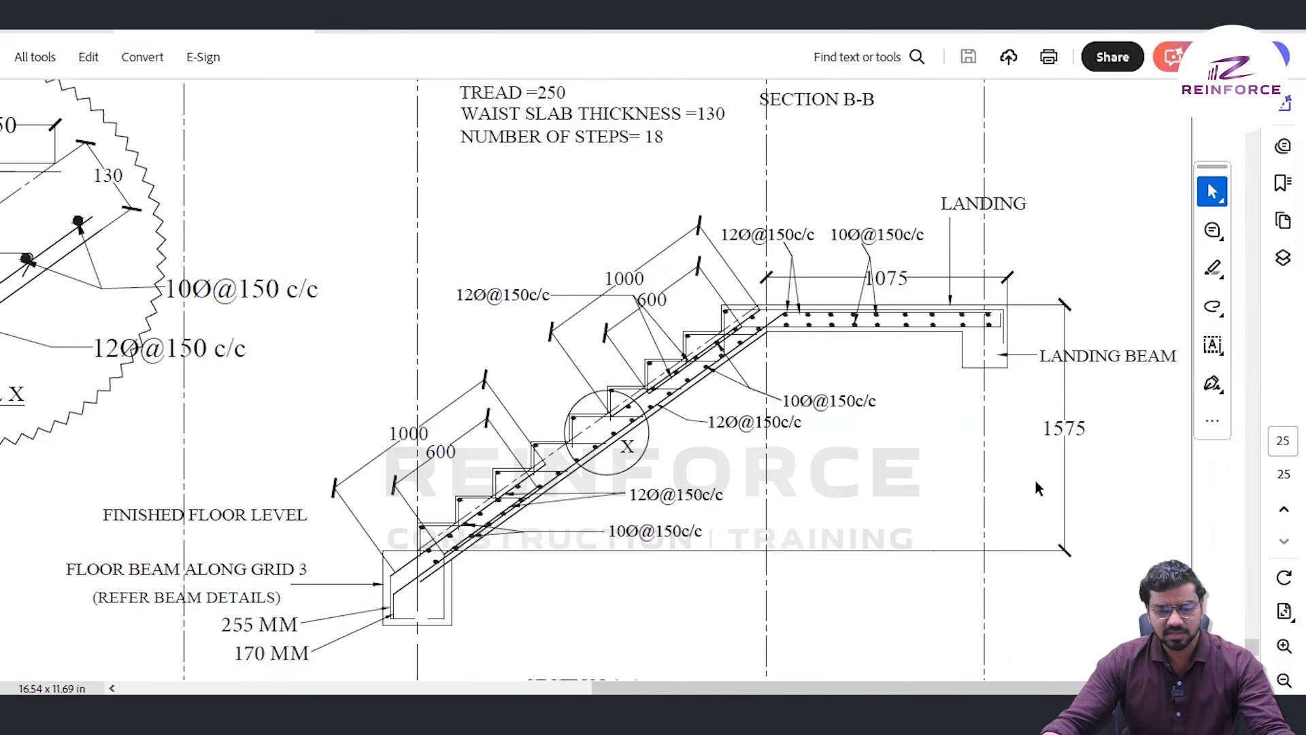
{"action": "scroll", "coordinate": [1029, 482], "scroll_direction": "left", "scroll_amount": 8, "text": "shift"}
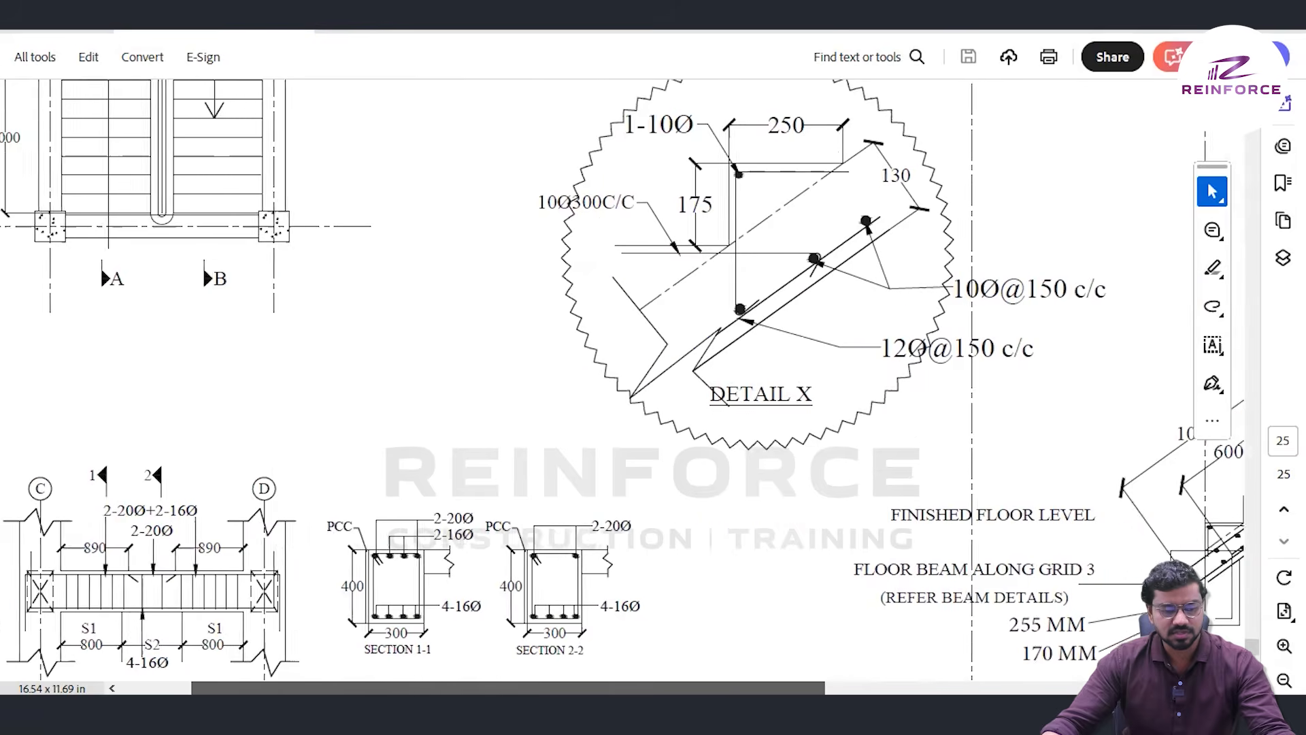
{"action": "scroll", "coordinate": [263, 262], "scroll_direction": "up", "scroll_amount": 3}
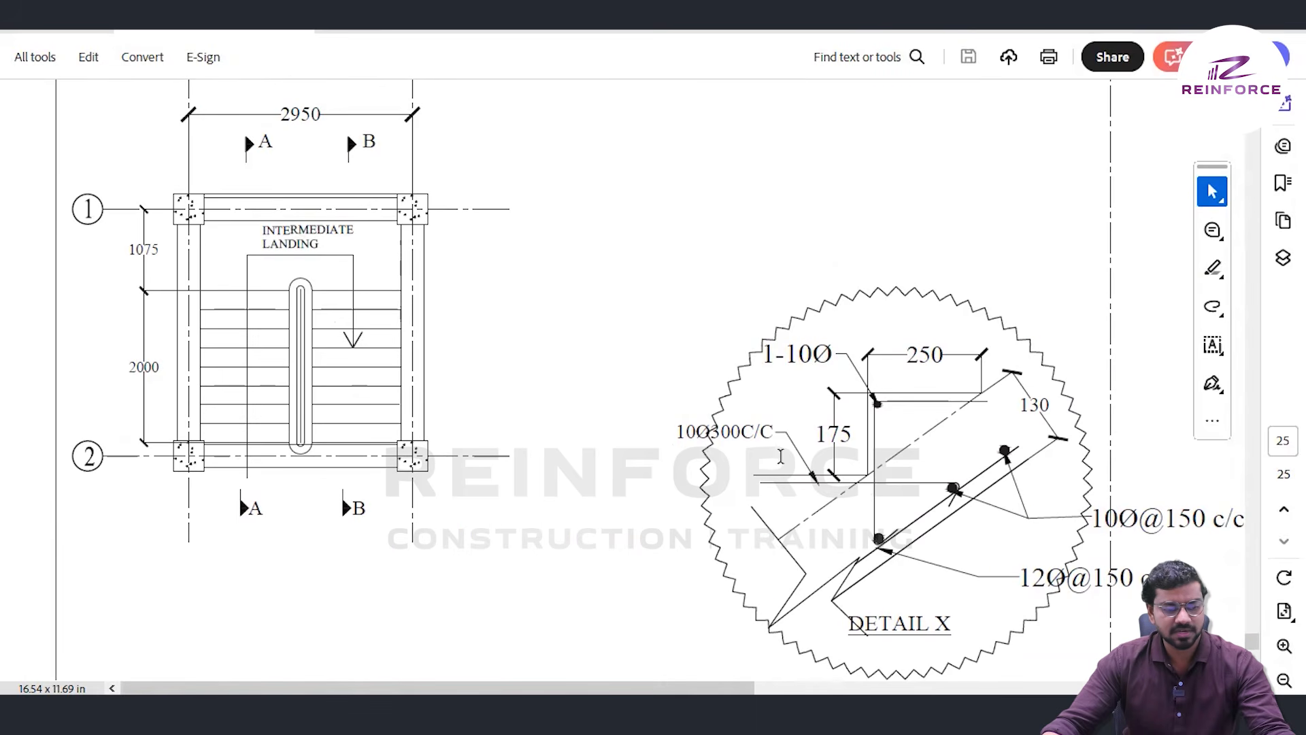
{"action": "scroll", "coordinate": [282, 289], "scroll_direction": "right", "scroll_amount": 10, "text": "shift"}
{"action": "scroll", "coordinate": [930, 452], "scroll_direction": "down", "scroll_amount": 3}
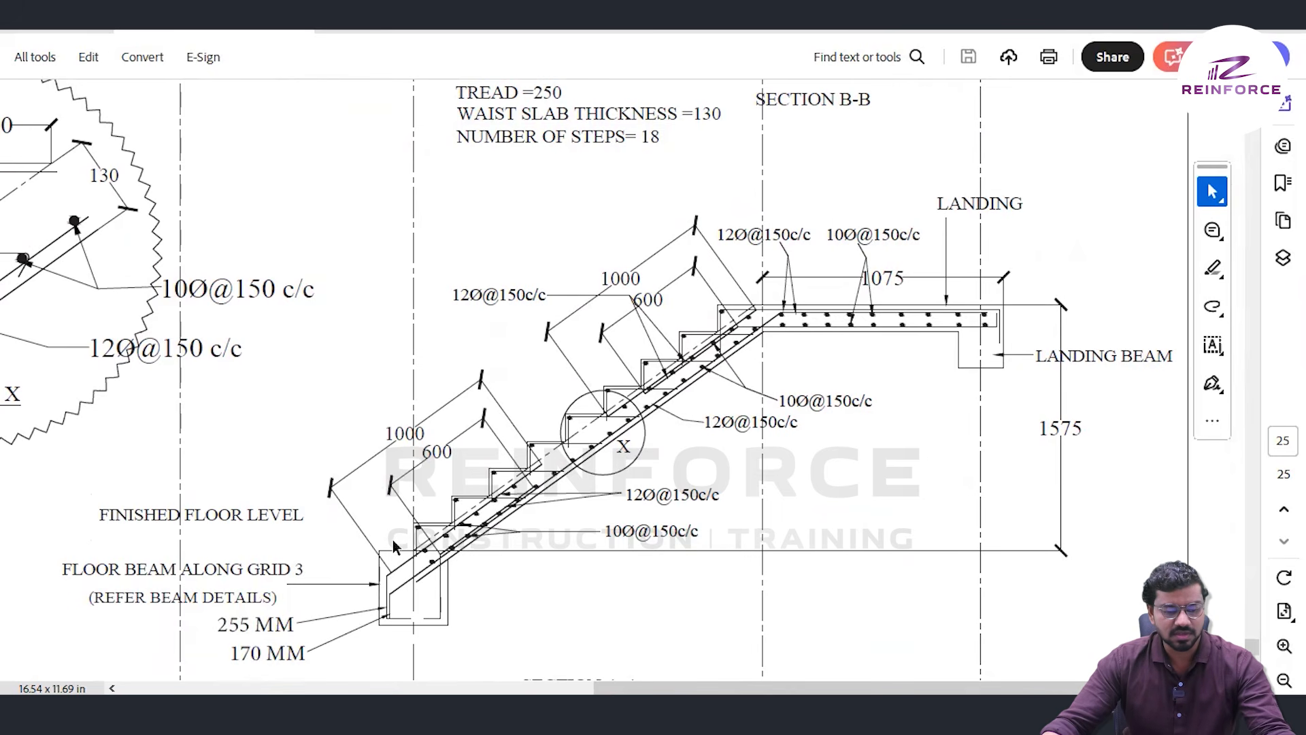
{"action": "scroll", "coordinate": [605, 562], "scroll_direction": "up", "scroll_amount": 7}
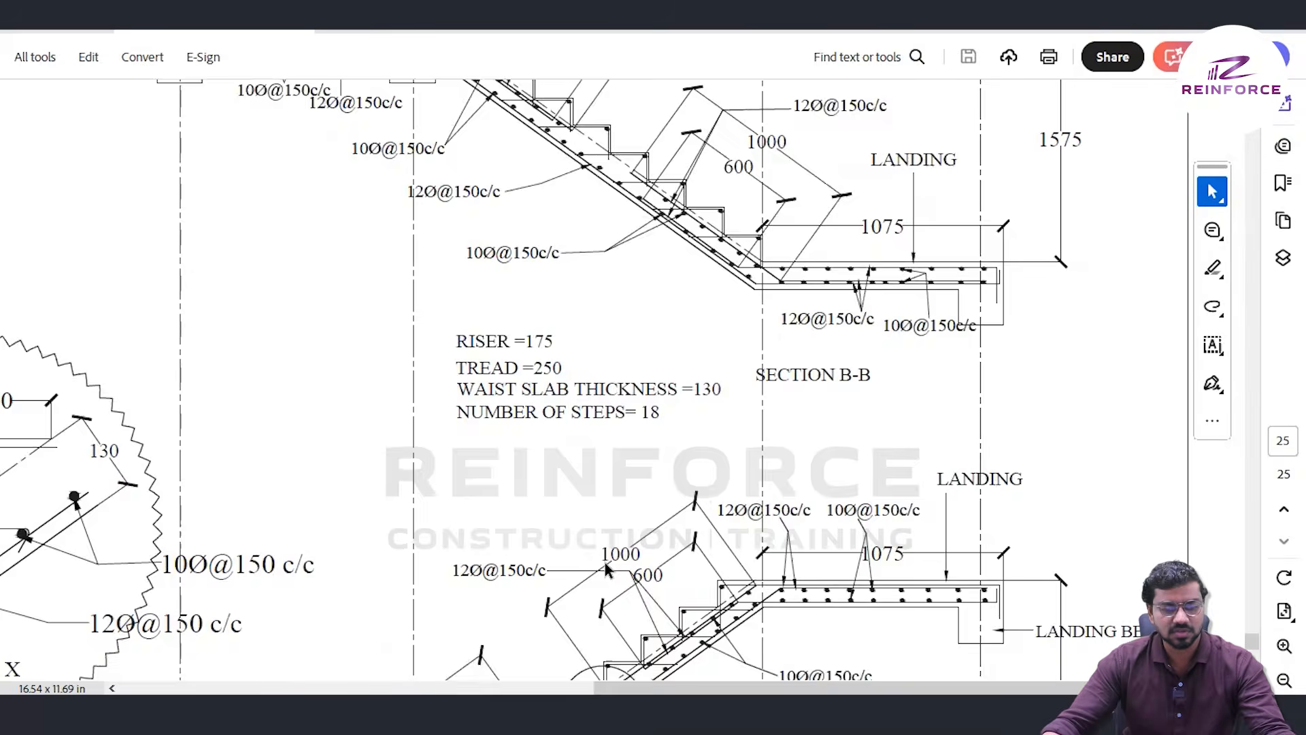
{"action": "scroll", "coordinate": [618, 483], "scroll_direction": "down", "scroll_amount": 8}
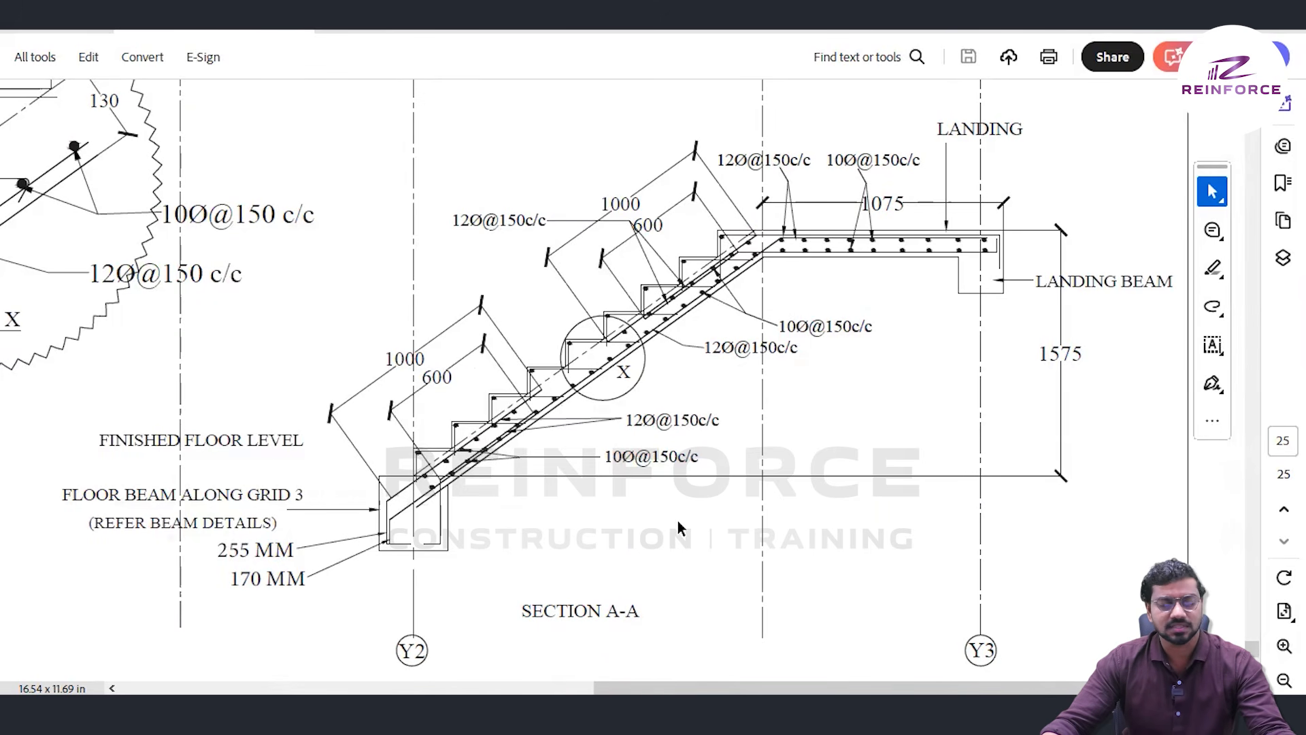
- Switch to the AutoCAD drawing and draw a 2000 horizontal line for the flight's going
{"action": "left_click", "coordinate": [463, 713]}
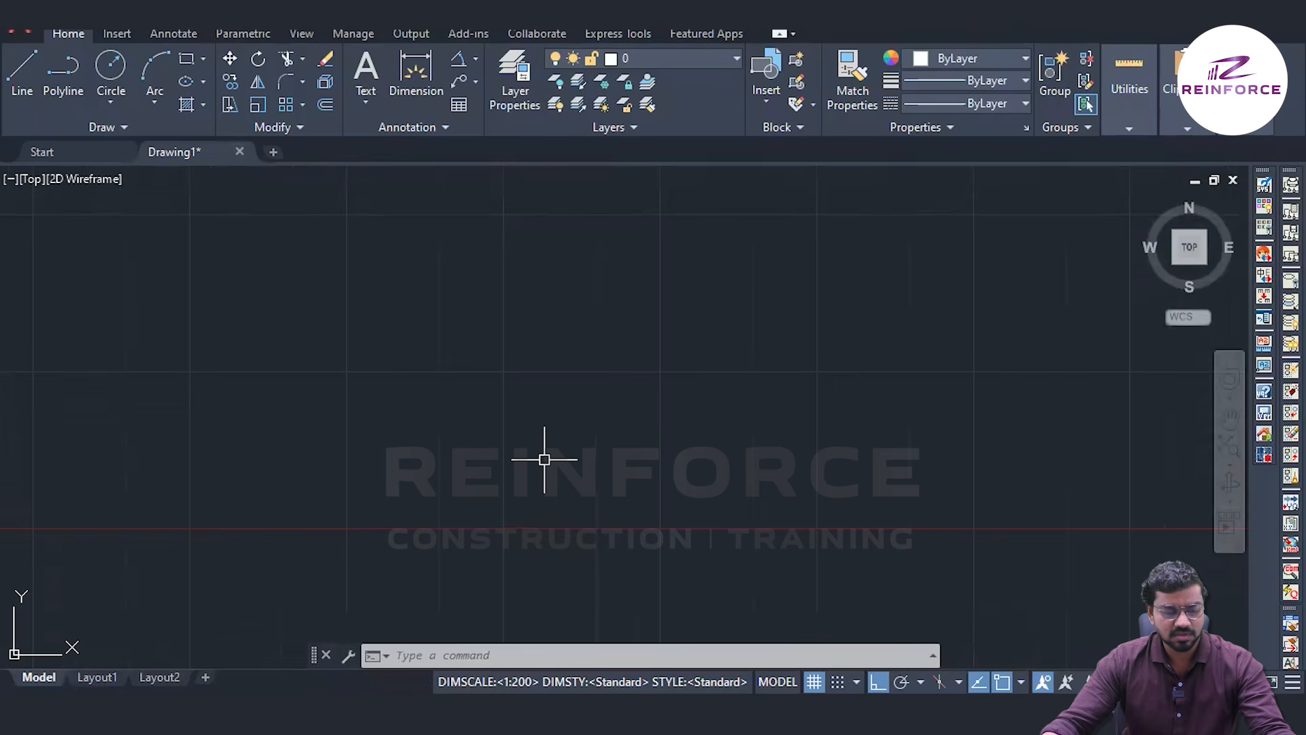
{"action": "key", "text": "Escape"}
{"action": "key", "text": "Escape"}
{"action": "type", "text": "l"}
{"action": "key", "text": "Return"}
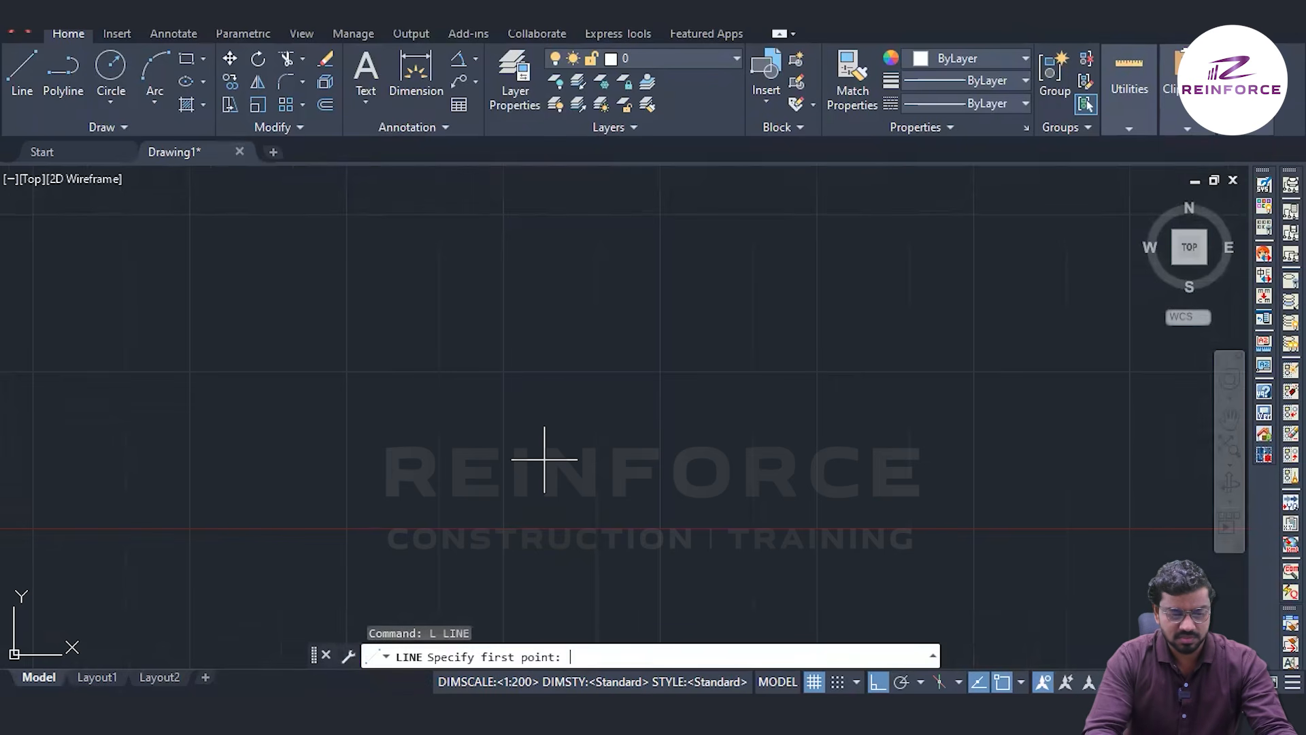
{"action": "left_click", "coordinate": [381, 392]}
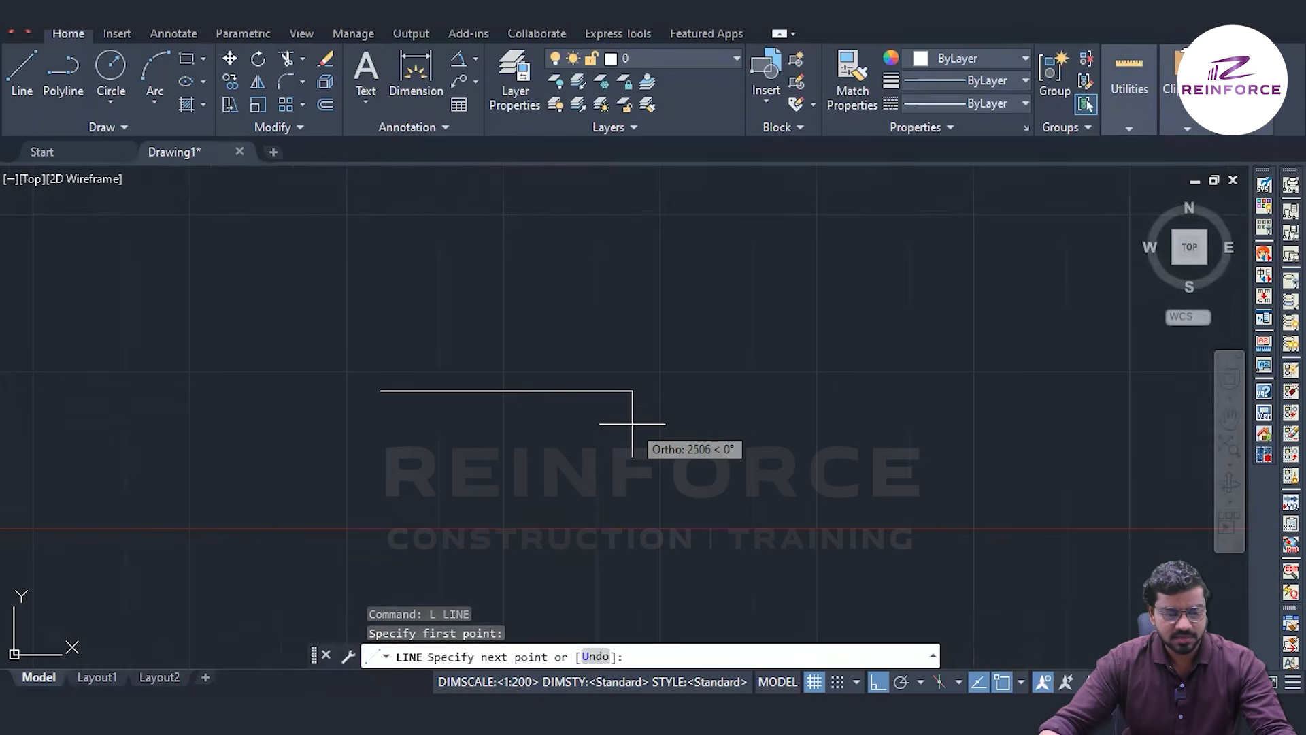
{"action": "type", "text": "2000"}
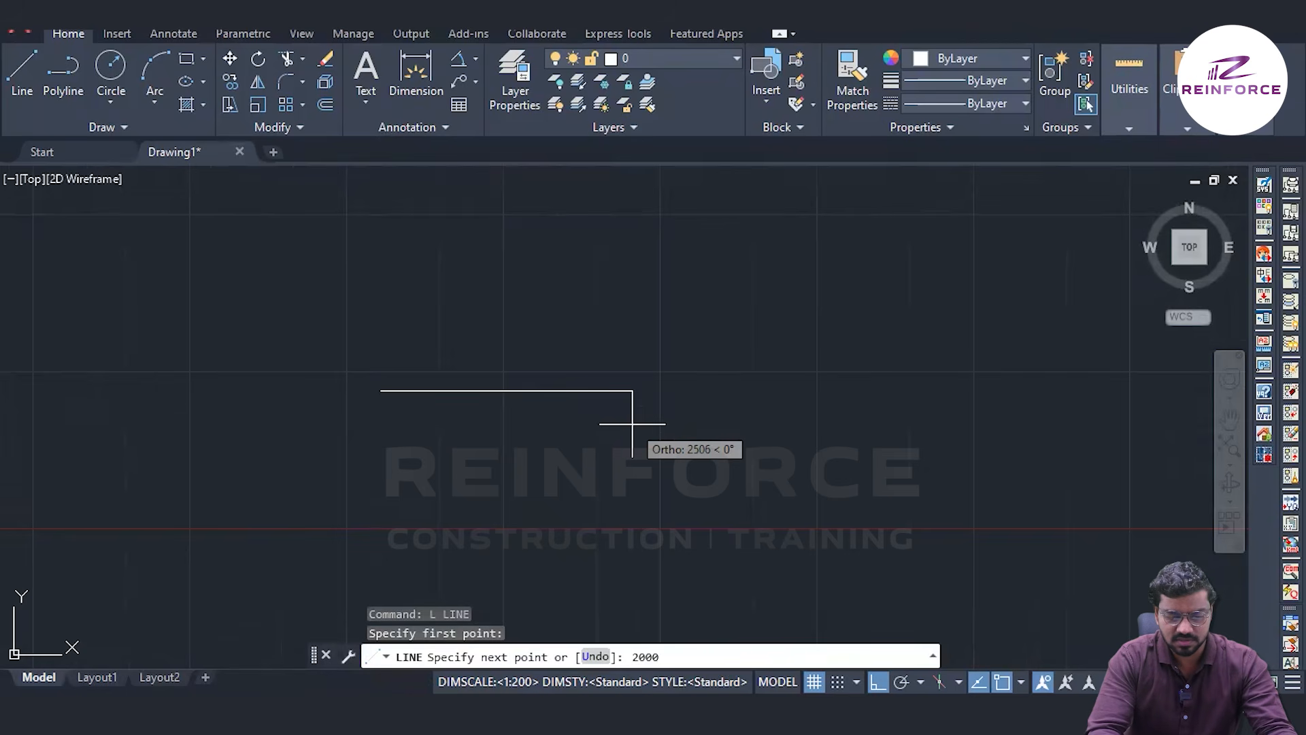
{"action": "key", "text": "Return"}
{"action": "key", "text": "Return"}
{"action": "scroll", "coordinate": [581, 399], "scroll_direction": "up", "scroll_amount": 4}
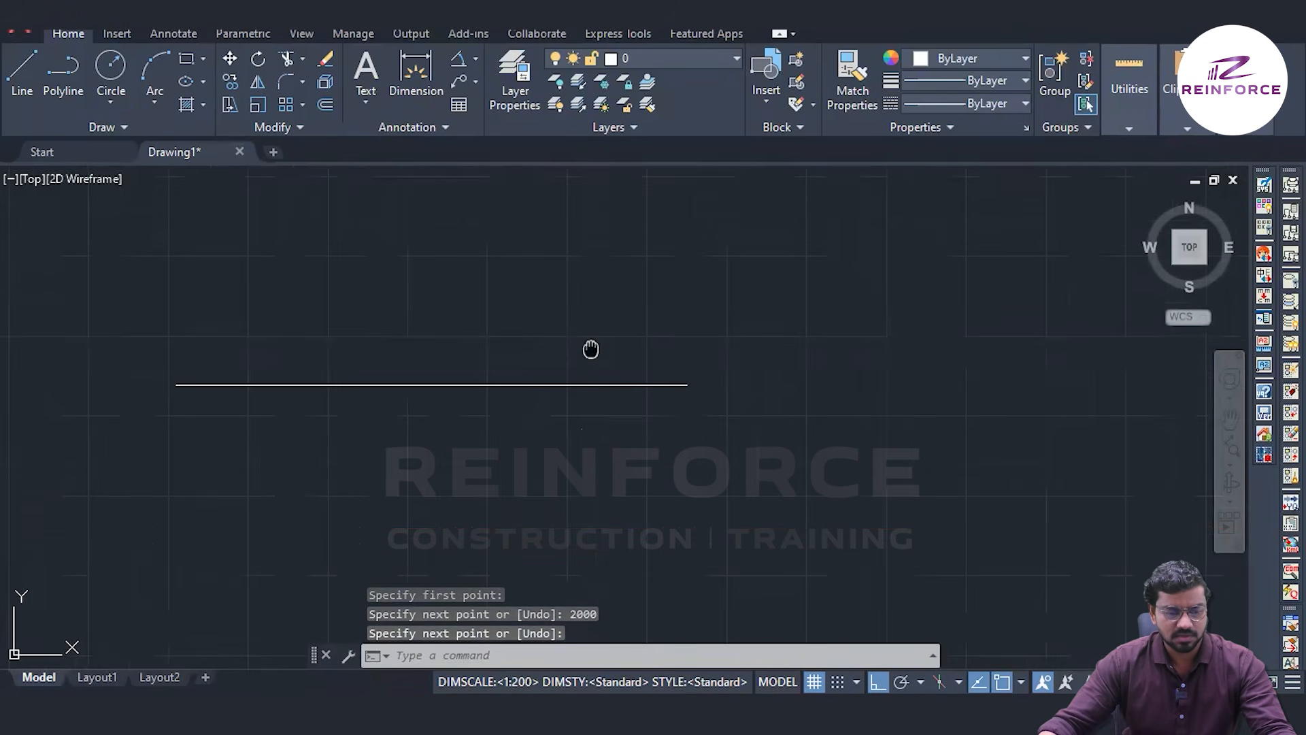
- Draw a 1575 vertical line upward from the right end of the horizontal line and turn ortho mode off
{"action": "middle_click_drag", "start_coordinate": [590, 349], "coordinate": [625, 422]}
{"action": "type", "text": "l"}
{"action": "key", "text": "Return"}
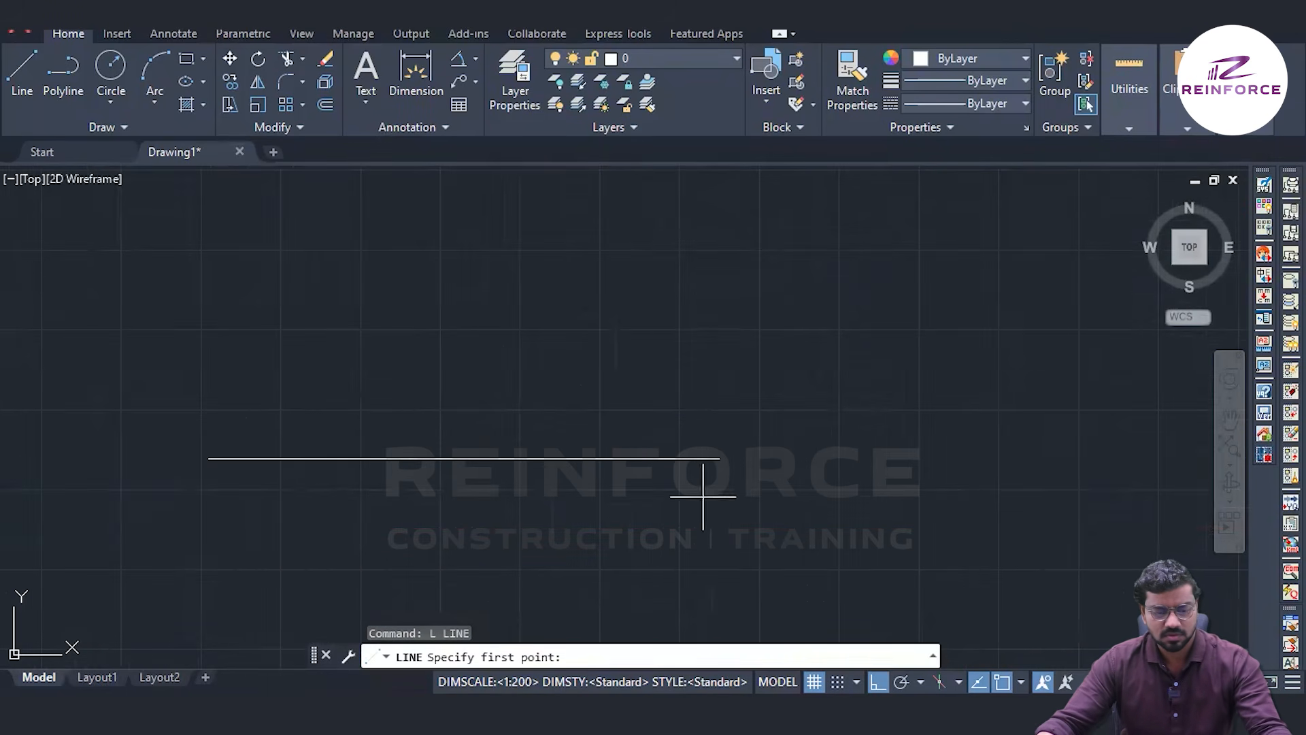
{"action": "left_click", "coordinate": [719, 459]}
{"action": "type", "text": "1"}
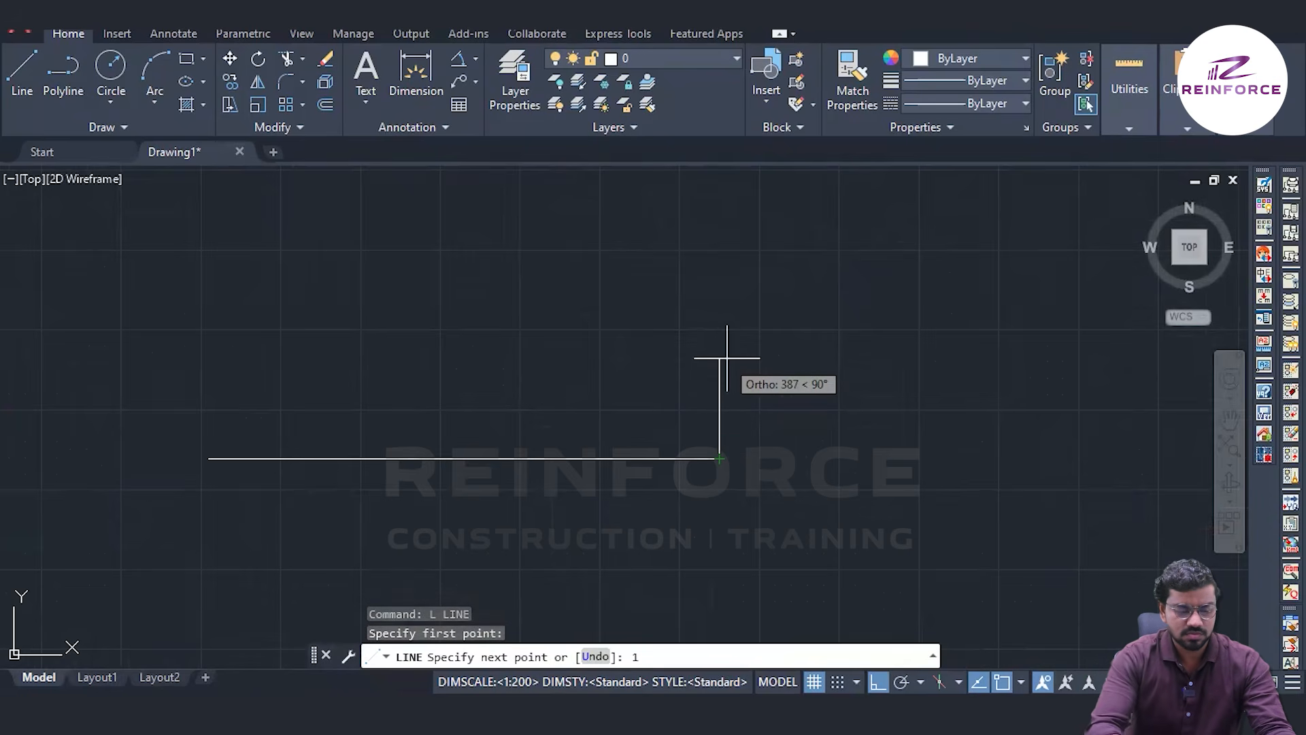
{"action": "type", "text": "575"}
{"action": "key", "text": "Return"}
{"action": "key", "text": "Escape"}
{"action": "scroll", "coordinate": [725, 347], "scroll_direction": "down", "scroll_amount": 4}
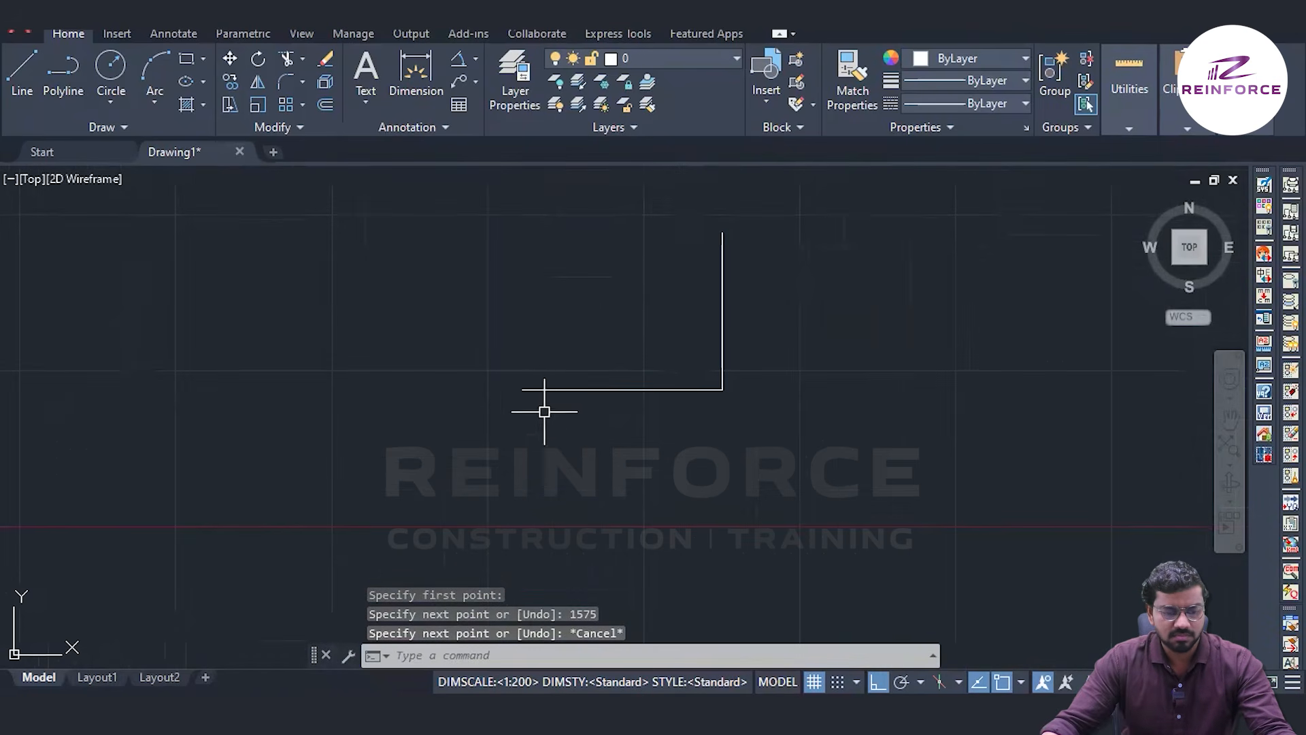
{"action": "key", "text": "F8"}
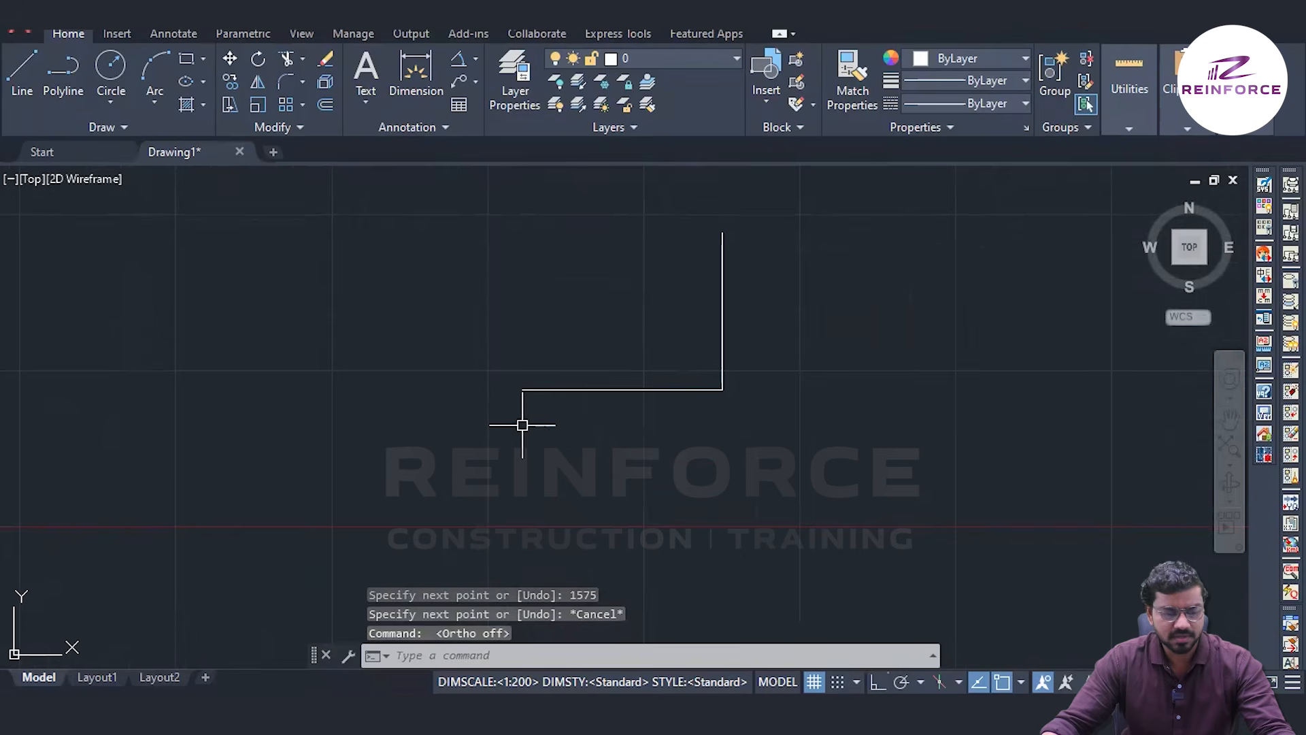
- Draw a sloped line from the left end of the horizontal line to the top end of the 1575 vertical line
{"action": "type", "text": "l"}
{"action": "key", "text": "Return"}
{"action": "scroll", "coordinate": [517, 387], "scroll_direction": "up", "scroll_amount": 5}
{"action": "middle_click_drag", "start_coordinate": [612, 381], "coordinate": [393, 534]}
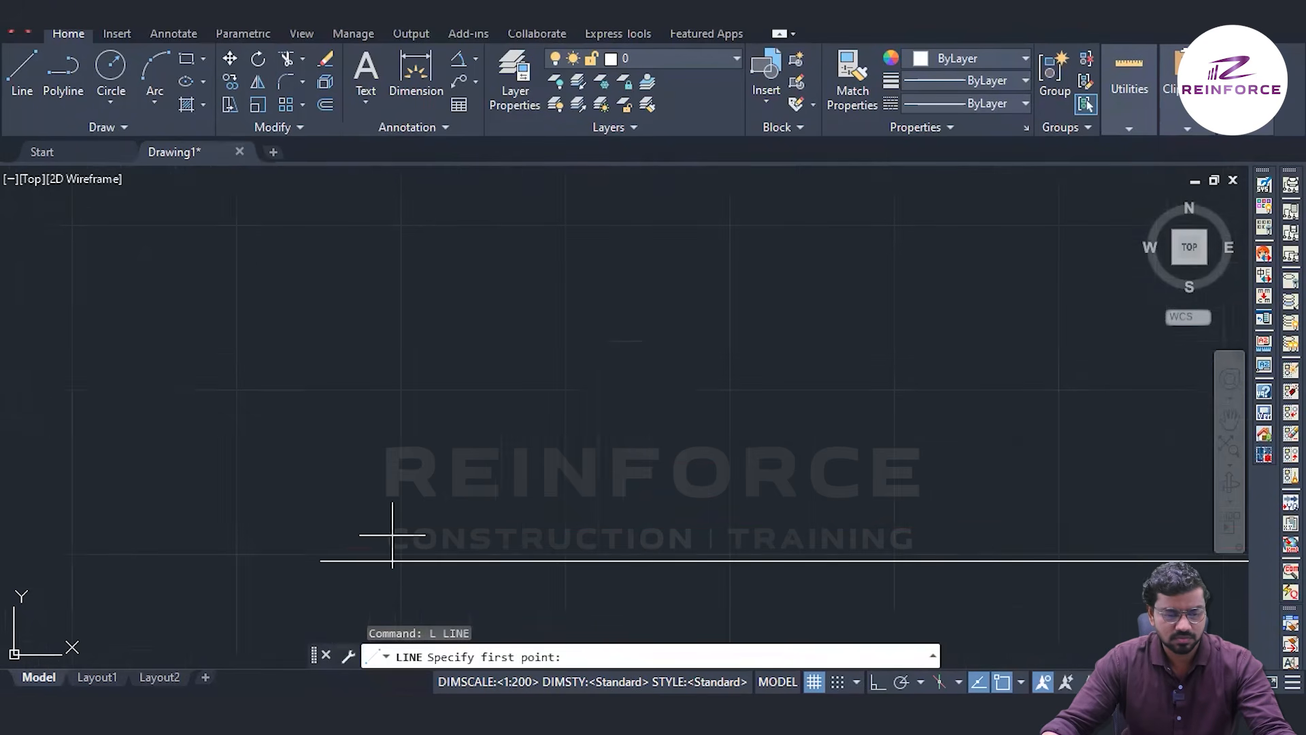
{"action": "scroll", "coordinate": [609, 396], "scroll_direction": "up", "scroll_amount": 2}
{"action": "scroll", "coordinate": [730, 455], "scroll_direction": "down", "scroll_amount": 5}
{"action": "middle_click_drag", "start_coordinate": [585, 504], "coordinate": [522, 440]}
{"action": "left_click", "coordinate": [517, 421]}
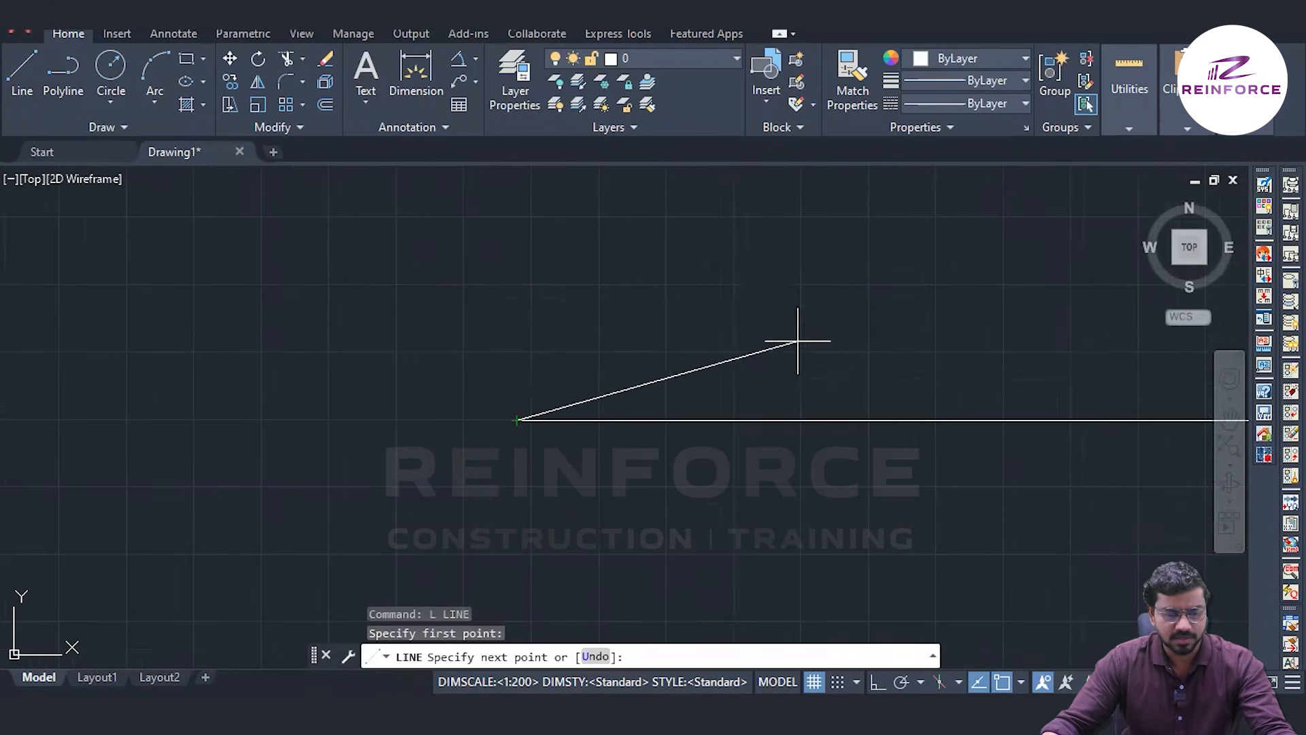
{"action": "scroll", "coordinate": [964, 288], "scroll_direction": "down", "scroll_amount": 3}
{"action": "scroll", "coordinate": [783, 323], "scroll_direction": "down", "scroll_amount": 3}
{"action": "left_click_drag", "start_coordinate": [1014, 249], "coordinate": [449, 578]}
{"action": "scroll", "coordinate": [636, 289], "scroll_direction": "up", "scroll_amount": 4}
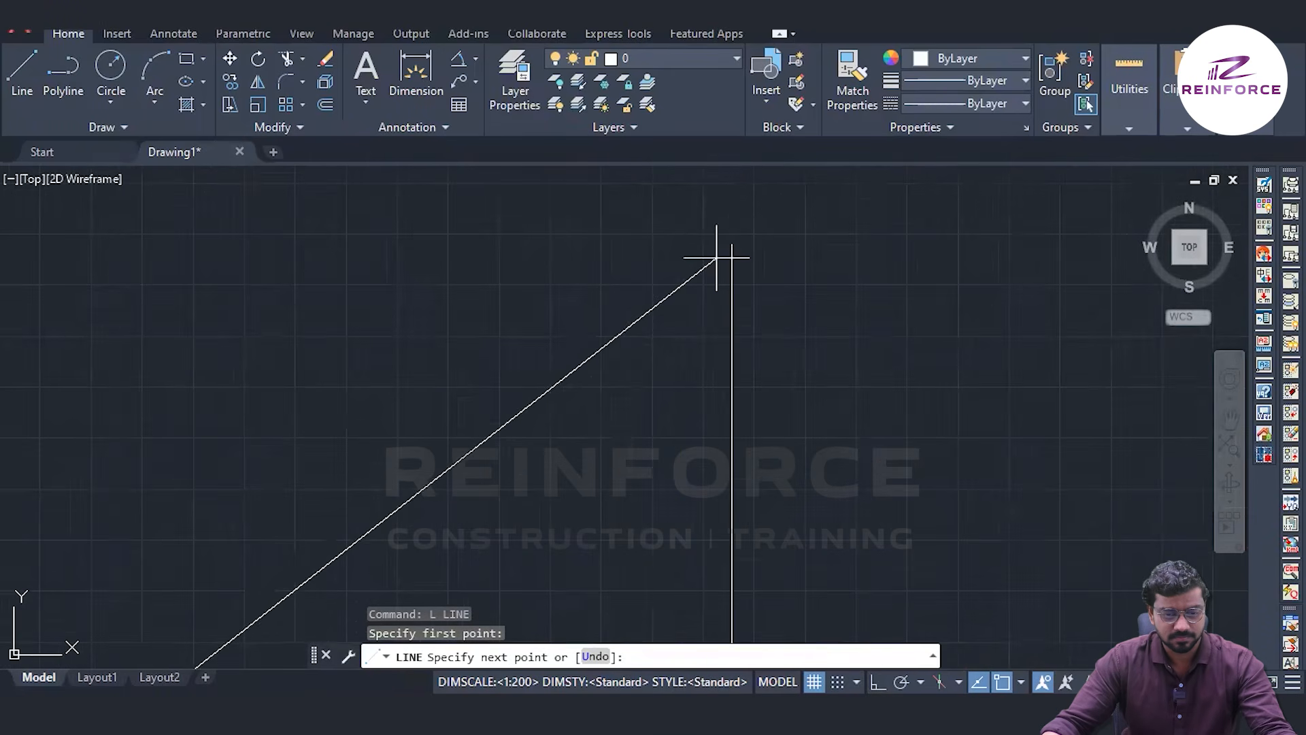
{"action": "left_click", "coordinate": [728, 247]}
{"action": "key", "text": "Escape"}
- Add an angular dimension between the sloped line and the horizontal base line, with its arc inside the triangle
{"action": "scroll", "coordinate": [590, 432], "scroll_direction": "down", "scroll_amount": 2}
{"action": "scroll", "coordinate": [640, 388], "scroll_direction": "up", "scroll_amount": 3}
{"action": "middle_click_drag", "start_coordinate": [639, 388], "coordinate": [488, 462]}
{"action": "scroll", "coordinate": [488, 462], "scroll_direction": "down", "scroll_amount": 4}
{"action": "middle_click_drag", "start_coordinate": [449, 445], "coordinate": [576, 441]}
{"action": "scroll", "coordinate": [590, 436], "scroll_direction": "up", "scroll_amount": 2}
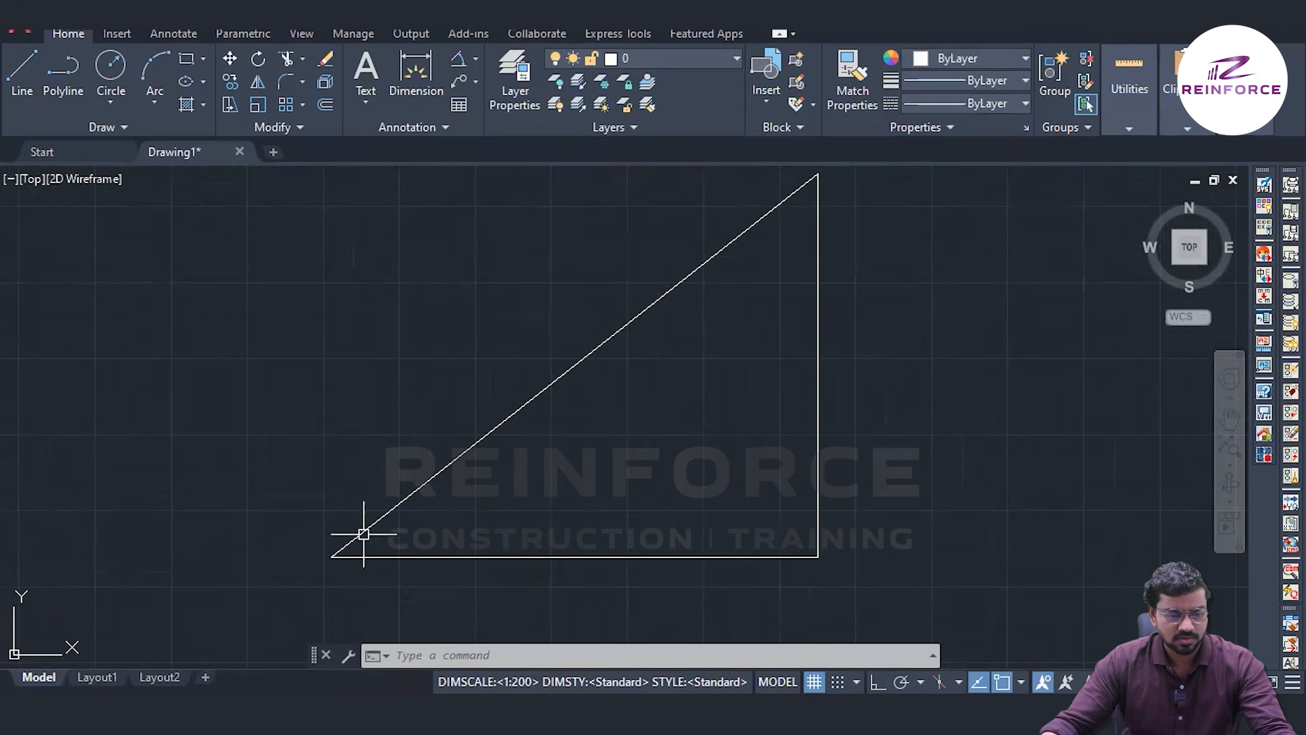
{"action": "key", "text": "Return"}
{"action": "left_click", "coordinate": [546, 390]}
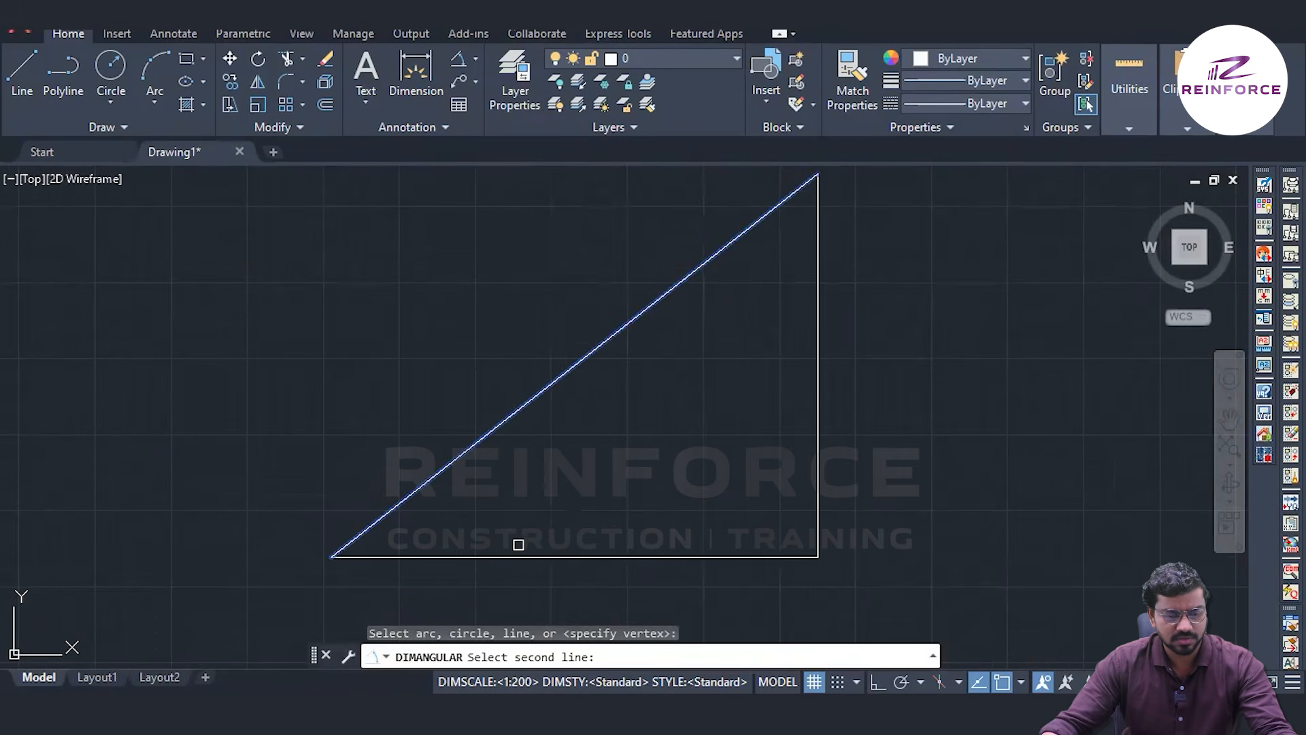
{"action": "left_click", "coordinate": [511, 555]}
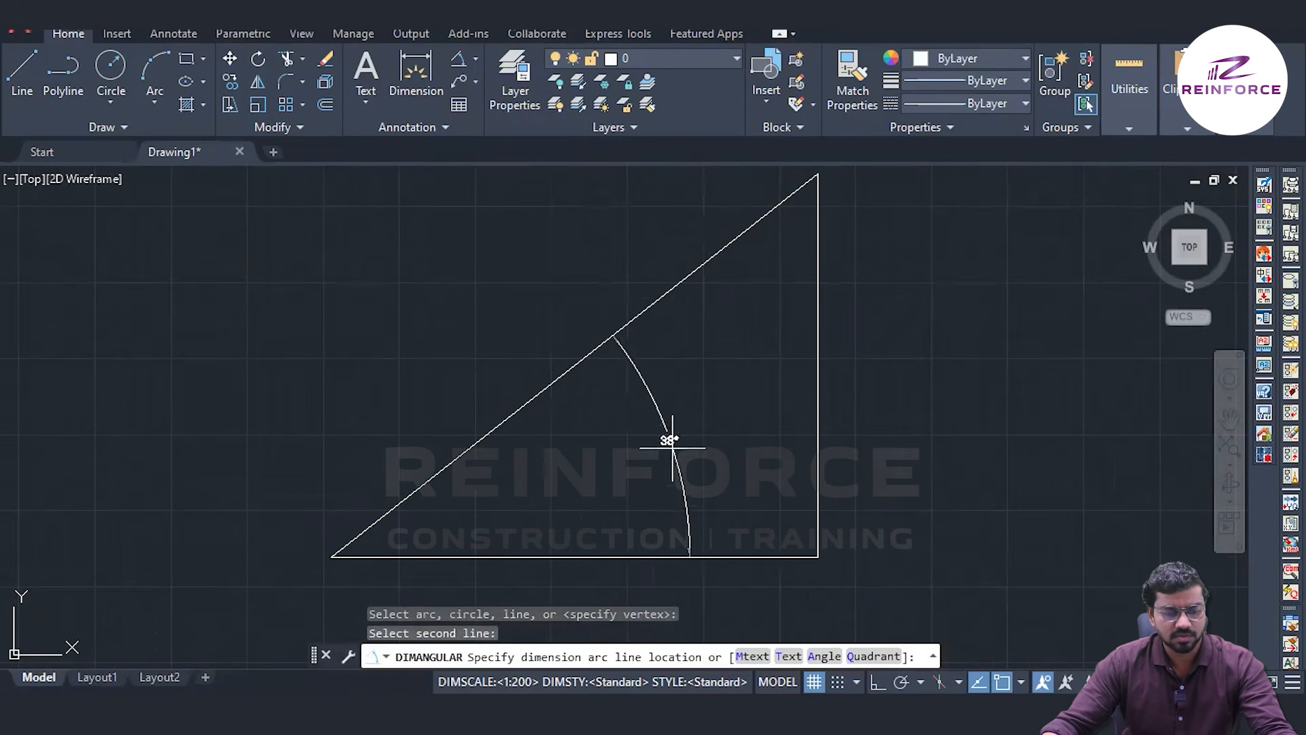
{"action": "scroll", "coordinate": [521, 521], "scroll_direction": "up", "scroll_amount": 5}
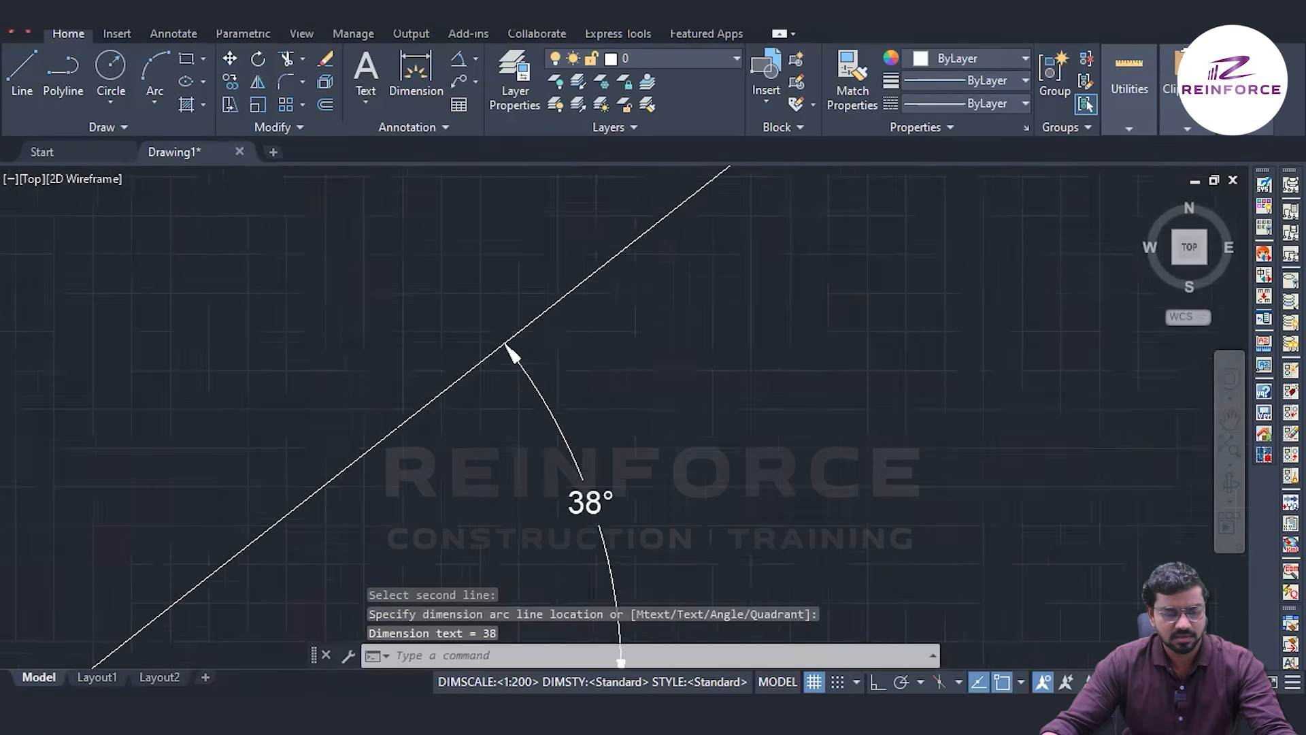
{"action": "scroll", "coordinate": [688, 440], "scroll_direction": "down", "scroll_amount": 5}
{"action": "middle_click_drag", "start_coordinate": [795, 387], "coordinate": [733, 425]}
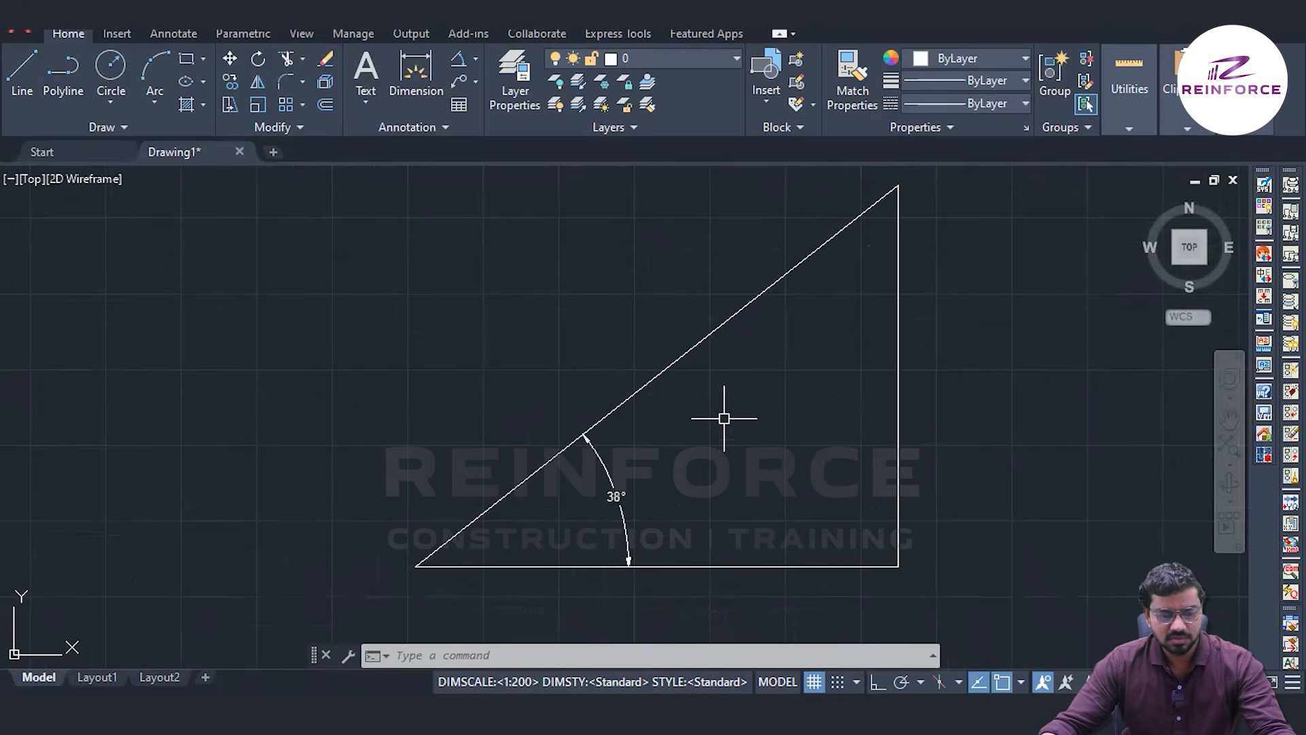
{"action": "key", "text": "Escape"}
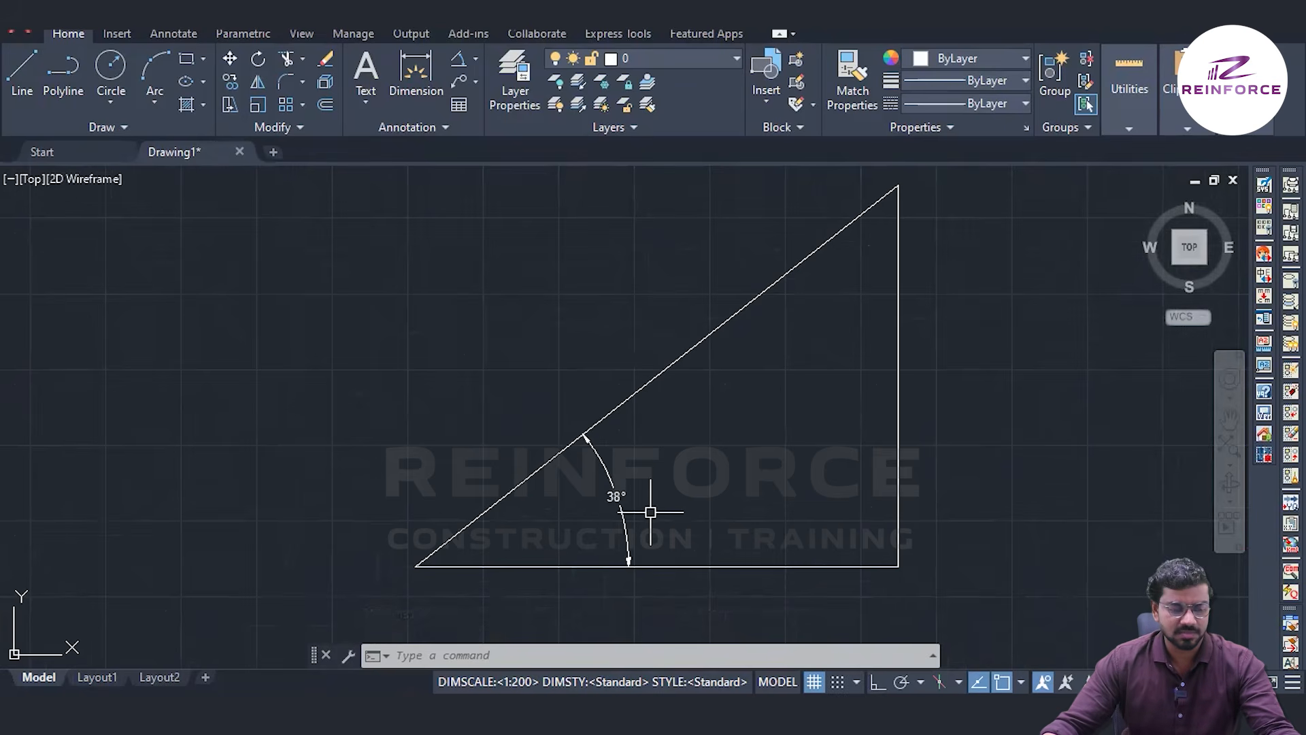
{"action": "middle_click_drag", "start_coordinate": [735, 408], "coordinate": [720, 458]}
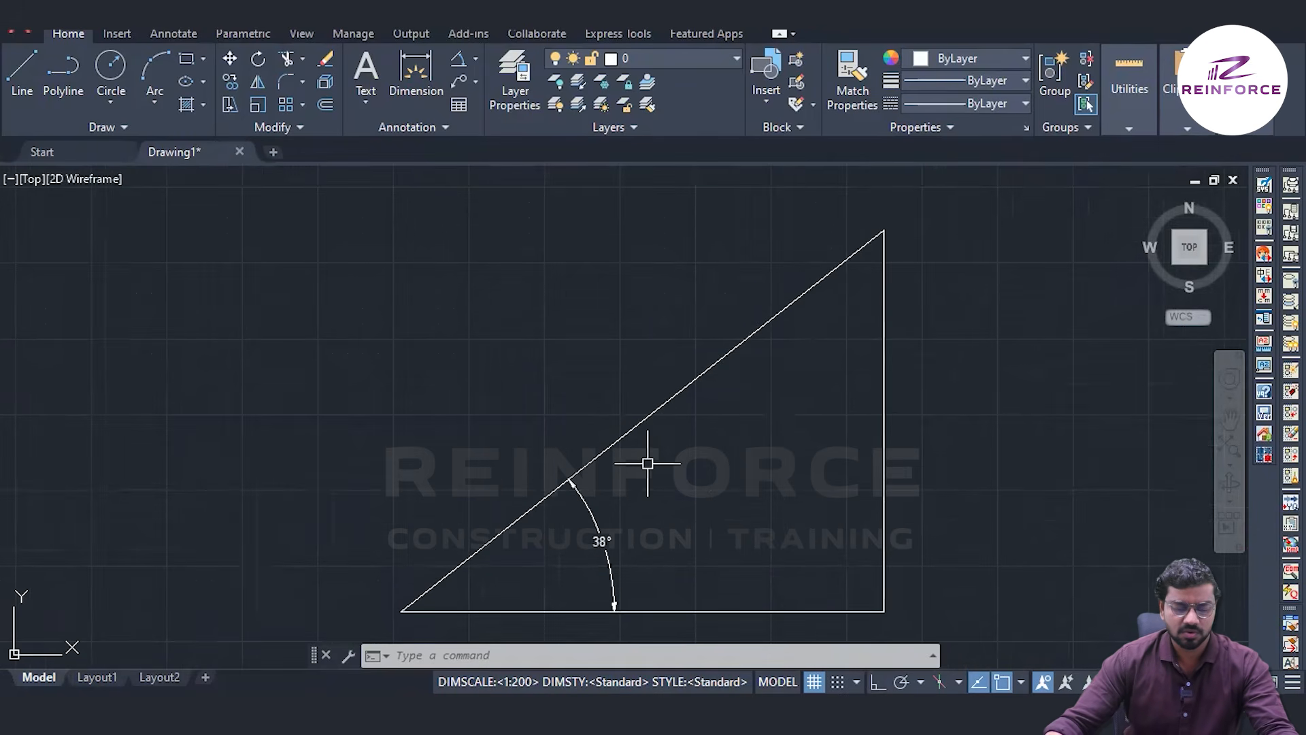
{"action": "type", "text": "l"}
{"action": "key", "text": "Return"}
{"action": "key", "text": "Escape"}
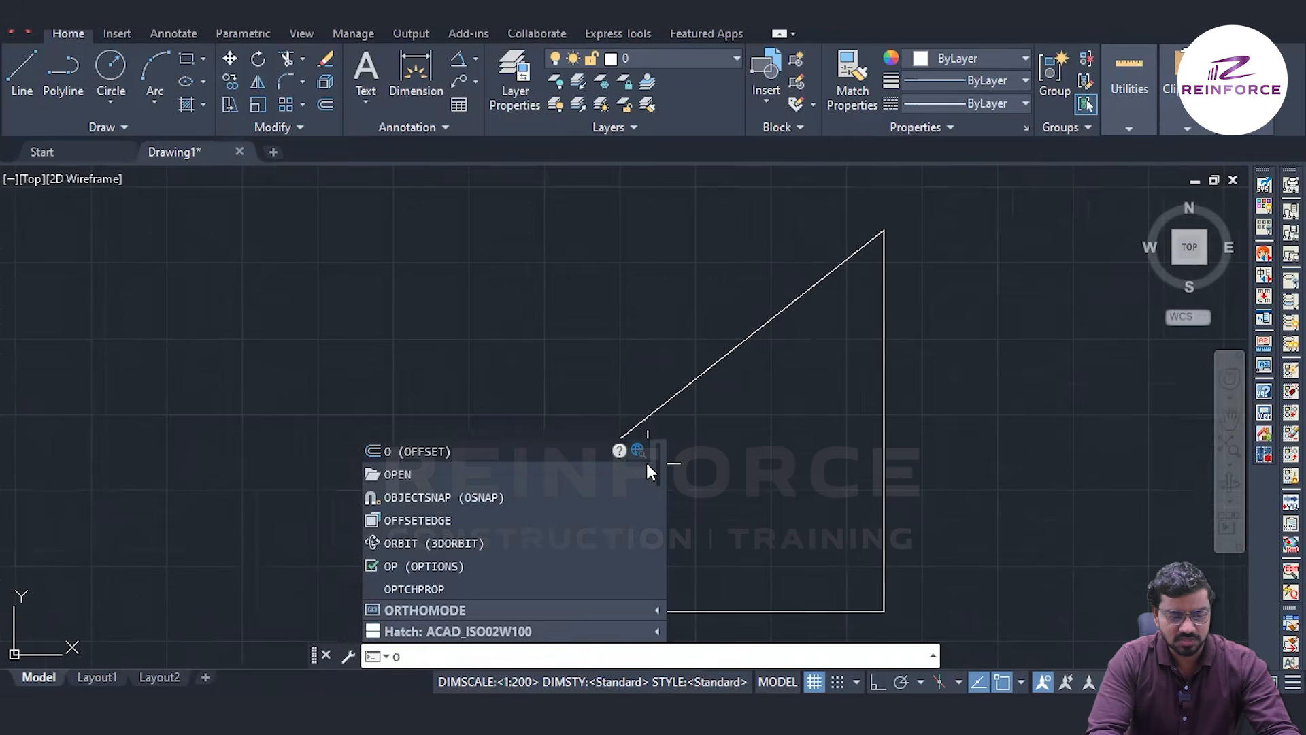
- Offset the sloped line by 130 to its upper side for the waist slab thickness
{"action": "type", "text": "o"}
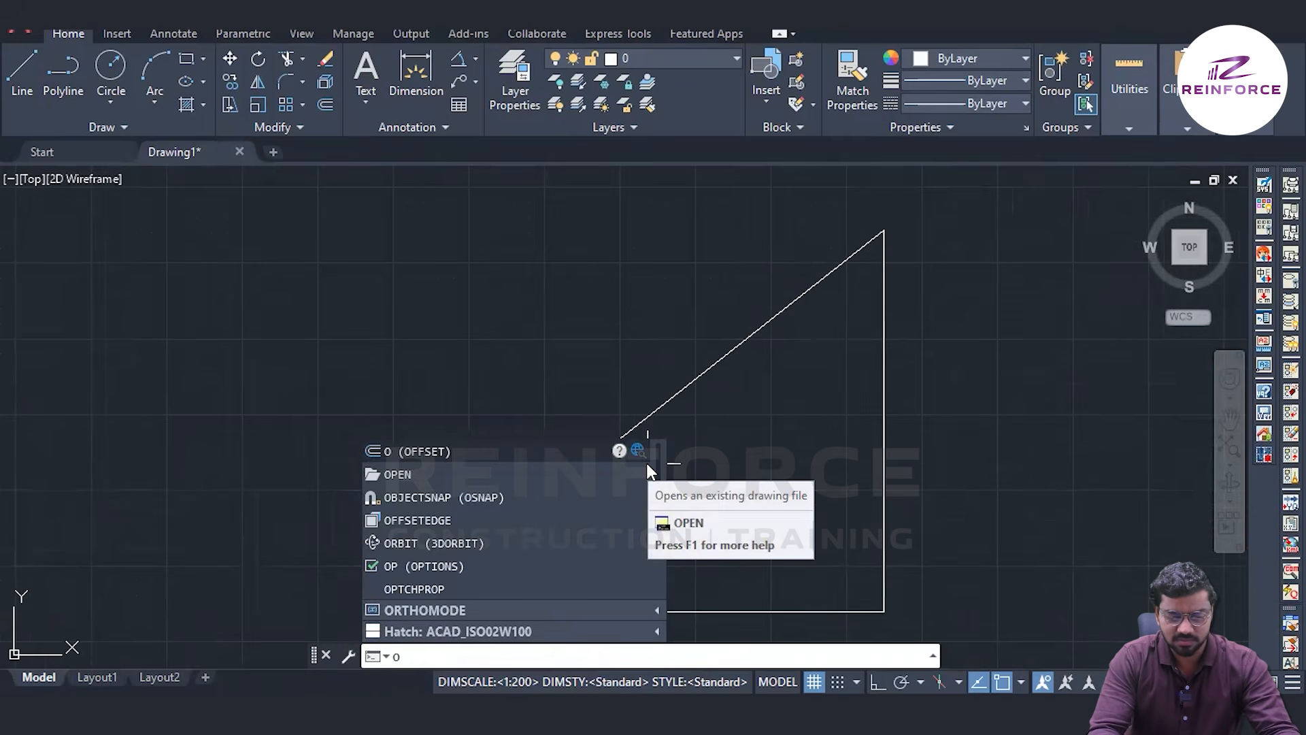
{"action": "type", "text": "ff"}
{"action": "key", "text": "Return"}
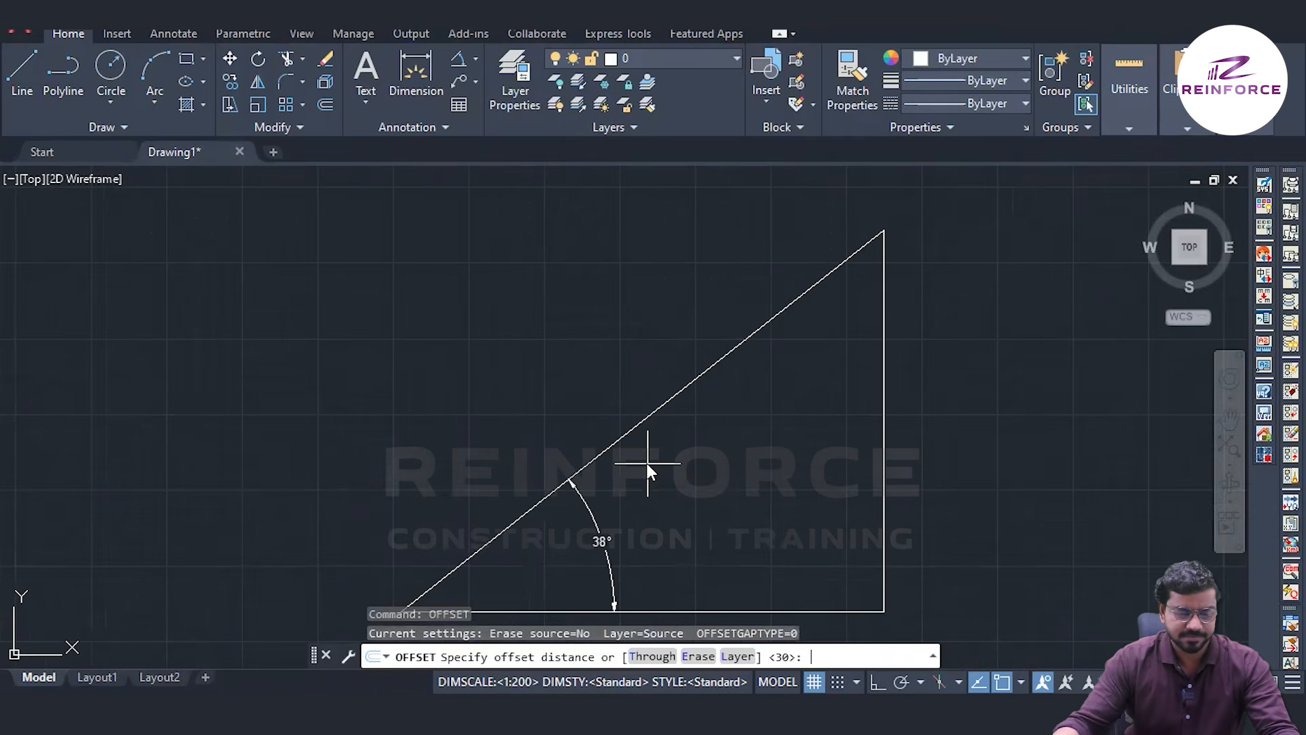
{"action": "left_click", "coordinate": [624, 432]}
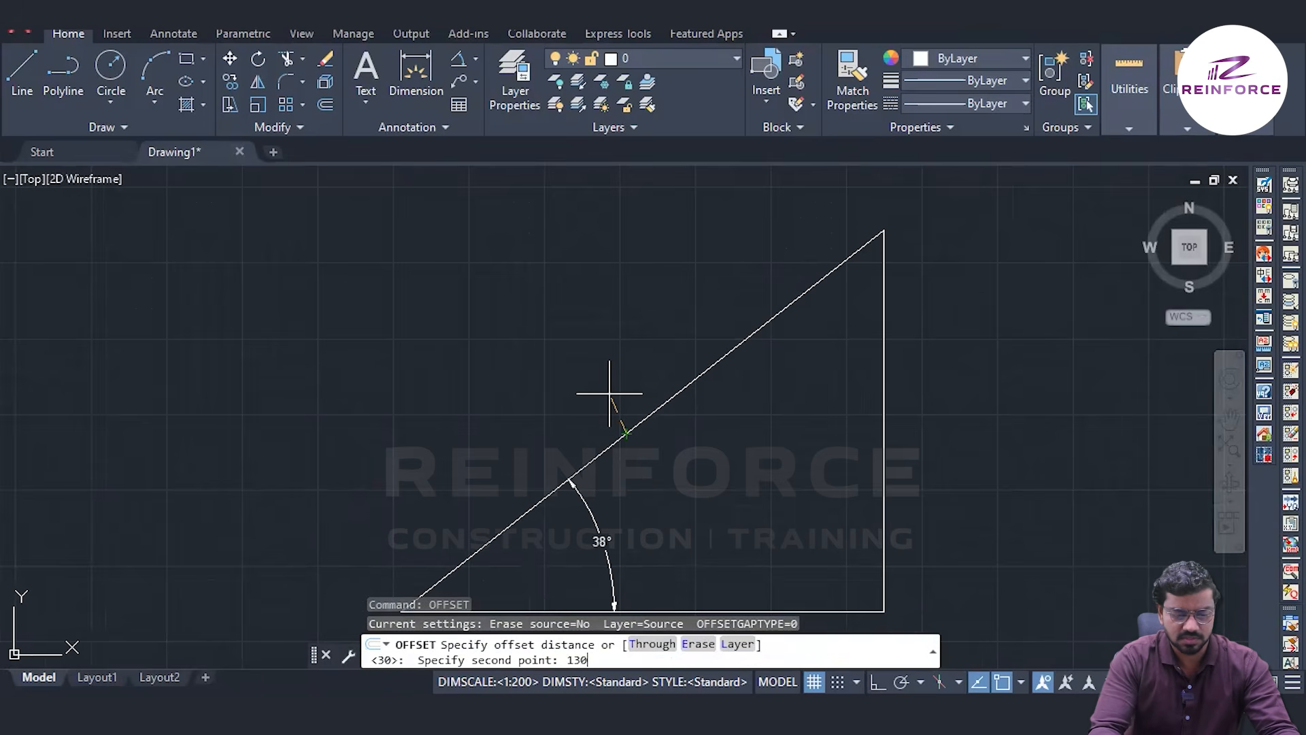
{"action": "key", "text": "Return"}
{"action": "left_click", "coordinate": [612, 445]}
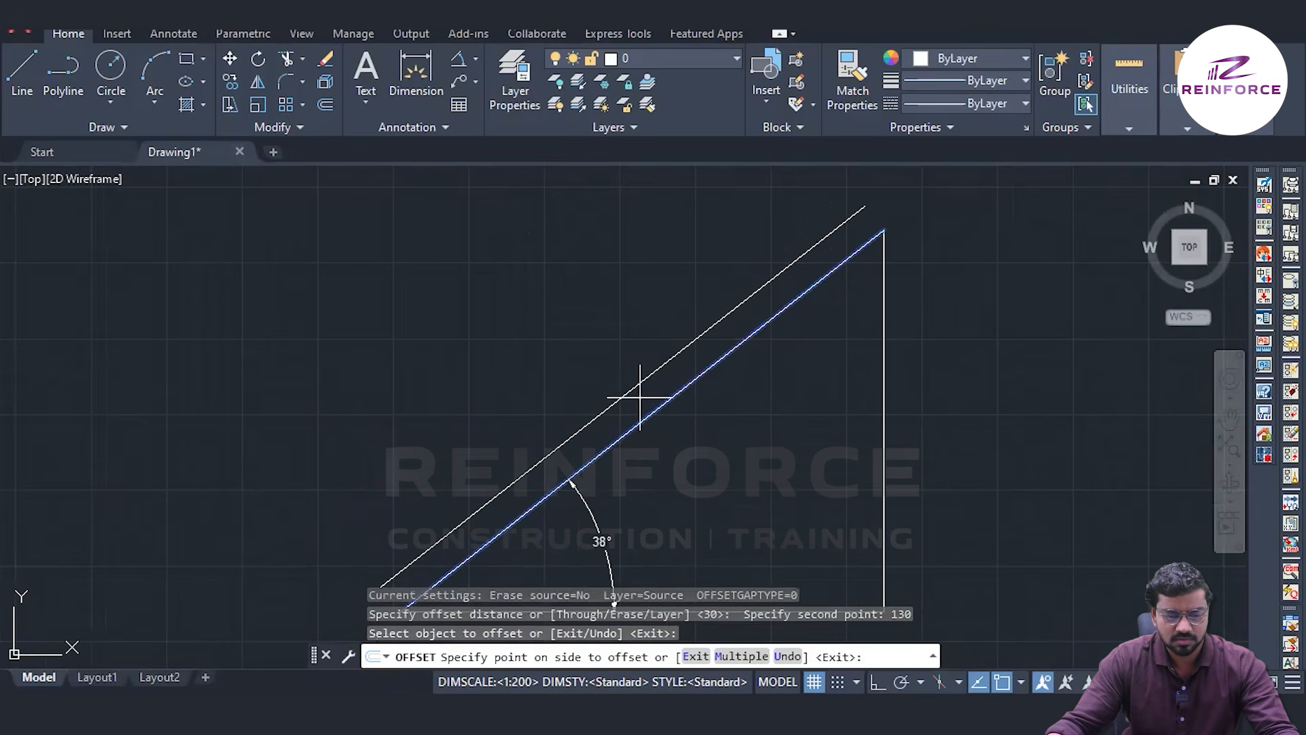
{"action": "left_click", "coordinate": [635, 387]}
{"action": "key", "text": "Escape"}
{"action": "scroll", "coordinate": [653, 417], "scroll_direction": "down", "scroll_amount": 2}
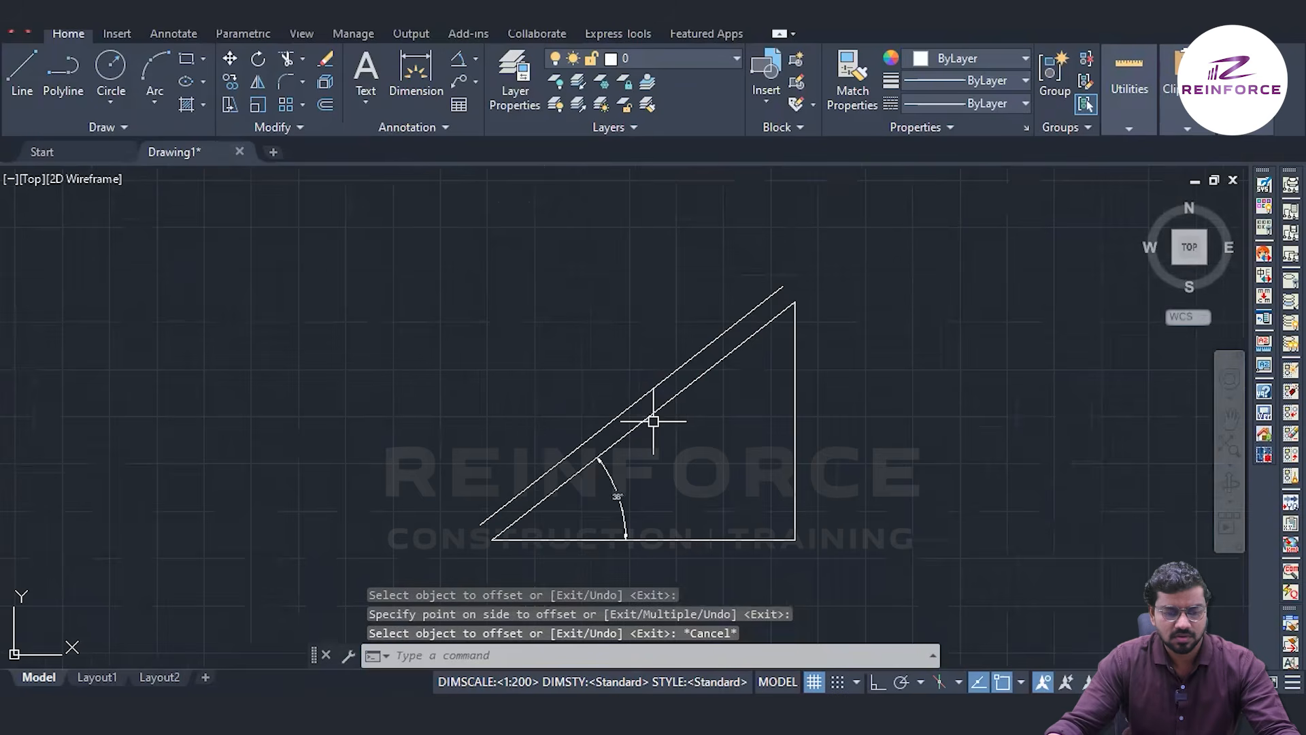
- Offset the original sloped line by 20 toward the upper parallel line
{"action": "scroll", "coordinate": [660, 418], "scroll_direction": "up", "scroll_amount": 6}
{"action": "scroll", "coordinate": [664, 420], "scroll_direction": "down", "scroll_amount": 2}
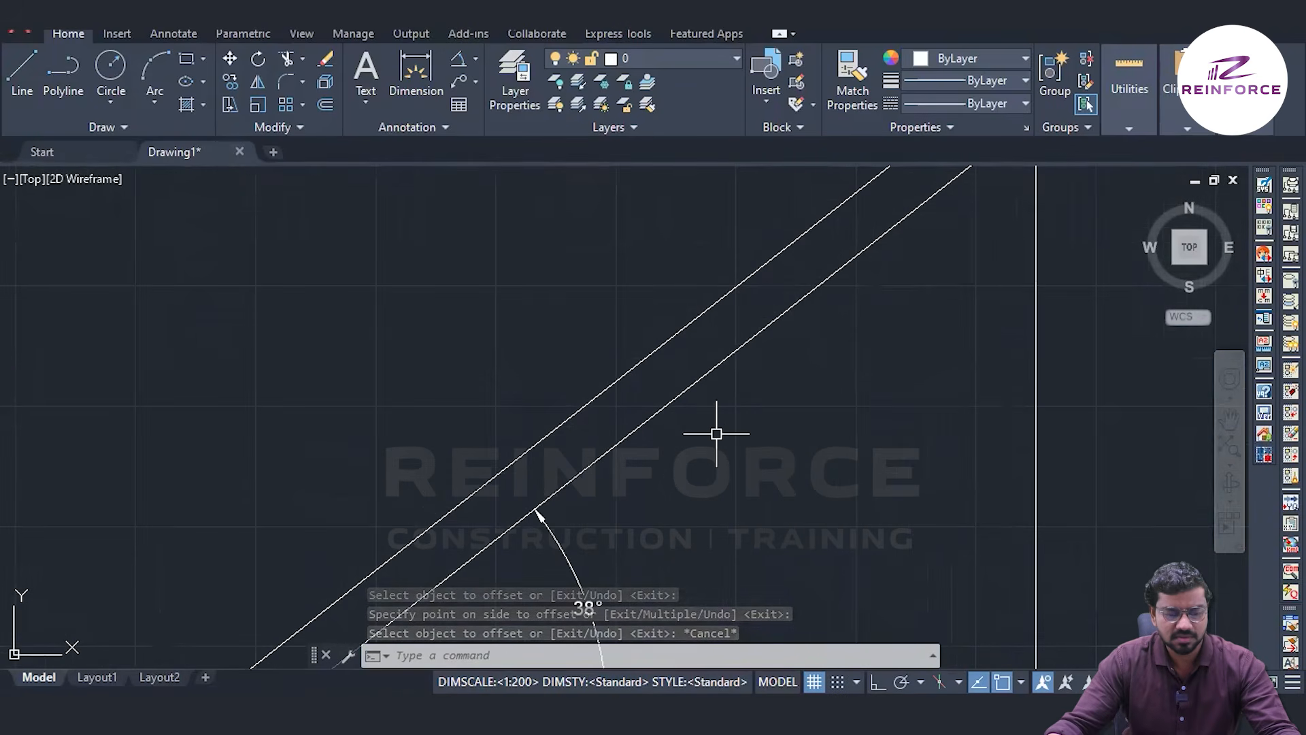
{"action": "type", "text": "of"}
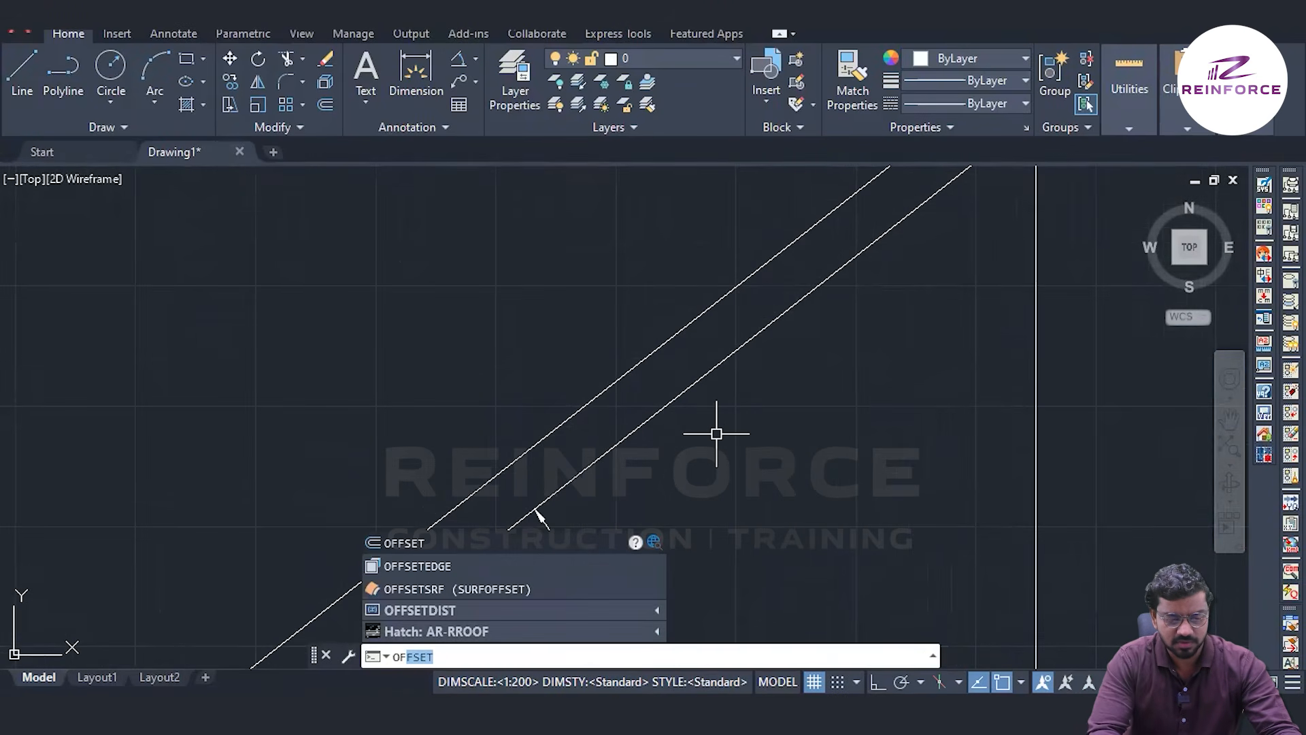
{"action": "key", "text": "Return"}
{"action": "left_click", "coordinate": [680, 394]}
{"action": "type", "text": "13"}
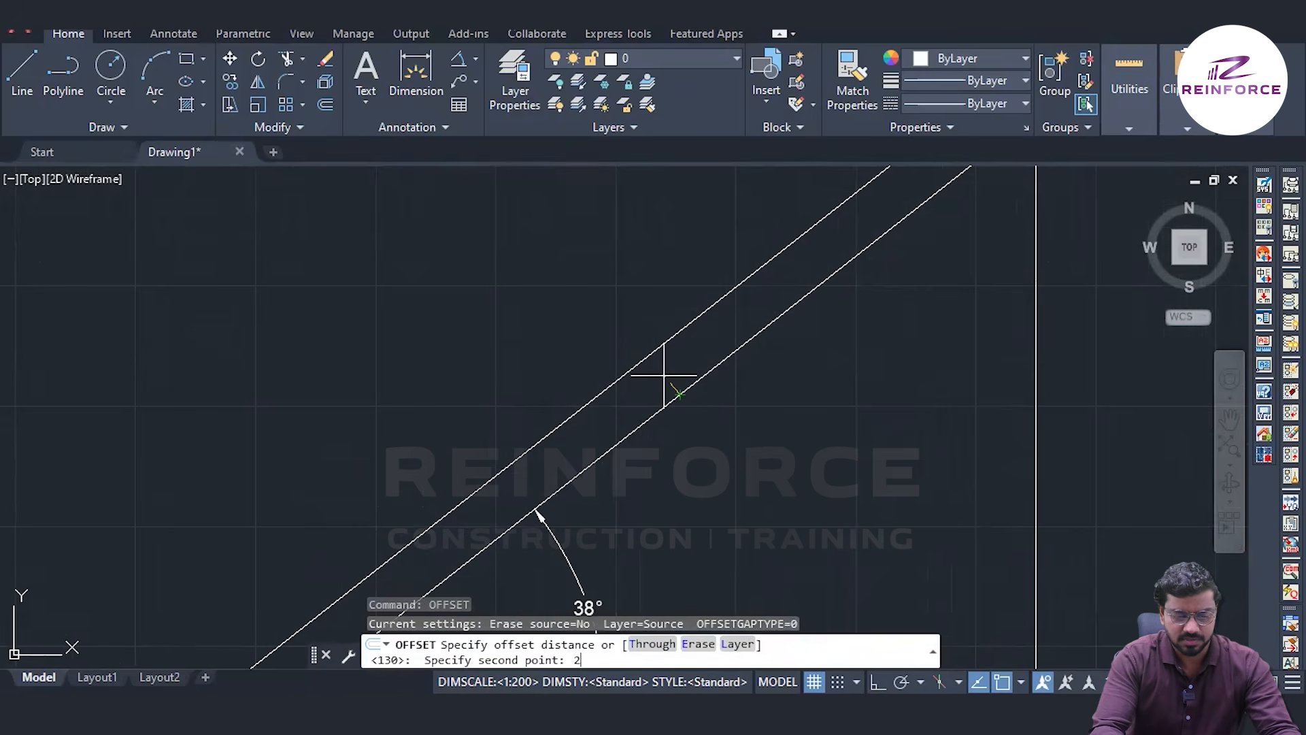
{"action": "type", "text": "0"}
{"action": "key", "text": "Return"}
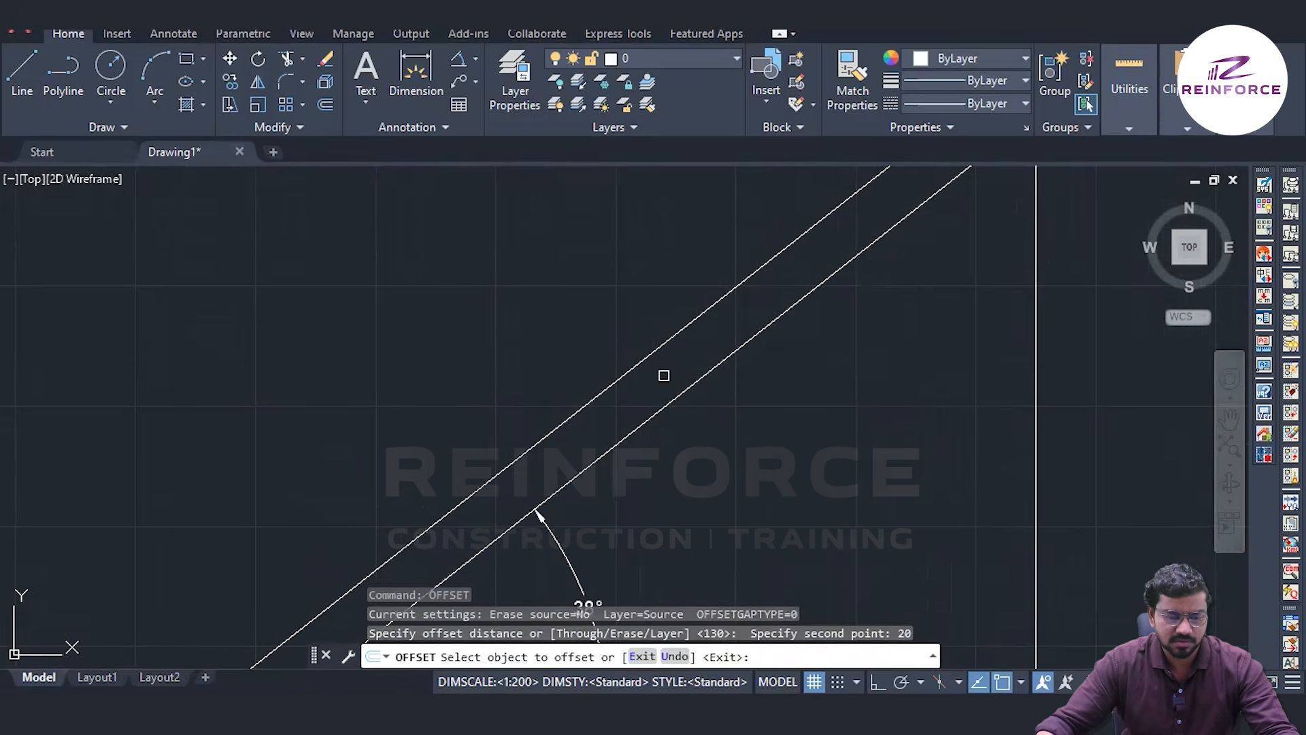
{"action": "left_click", "coordinate": [679, 395]}
{"action": "left_click", "coordinate": [675, 377]}
{"action": "scroll", "coordinate": [688, 404], "scroll_direction": "up", "scroll_amount": 6}
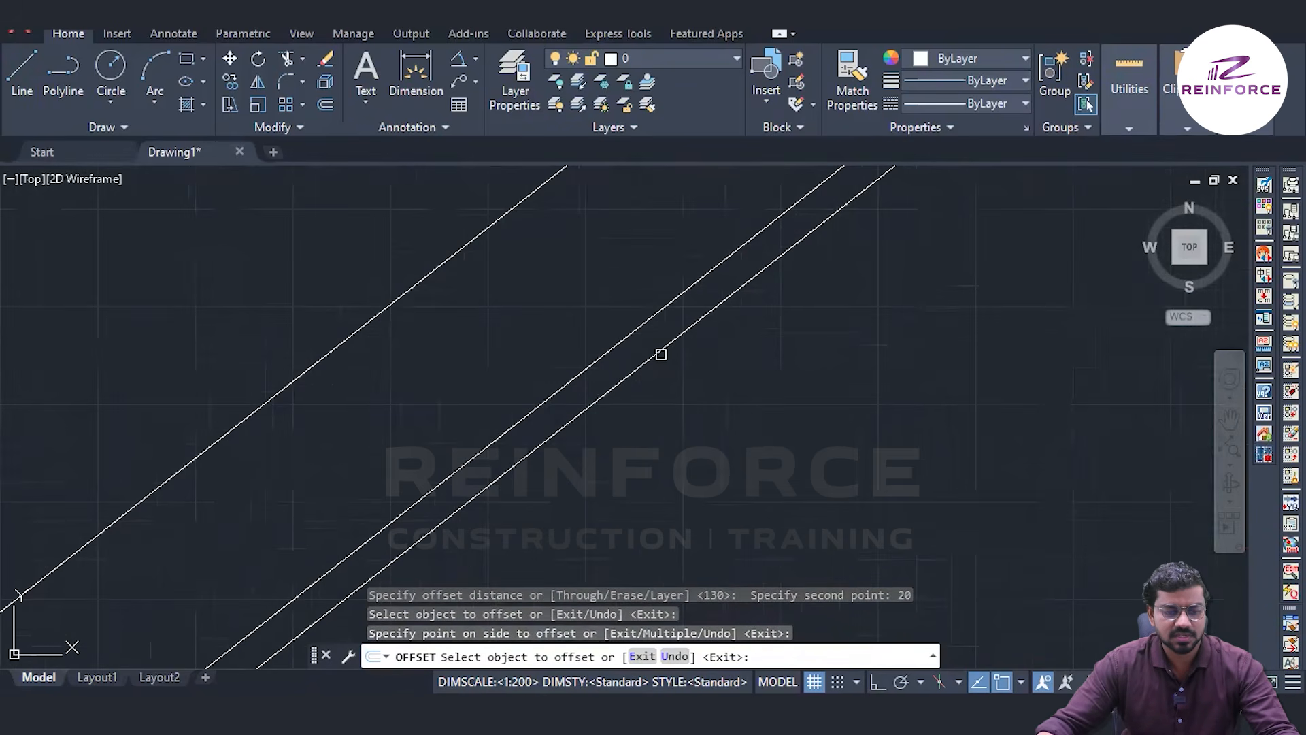
{"action": "middle_click_drag", "start_coordinate": [660, 354], "coordinate": [677, 386]}
{"action": "key", "text": "Escape"}
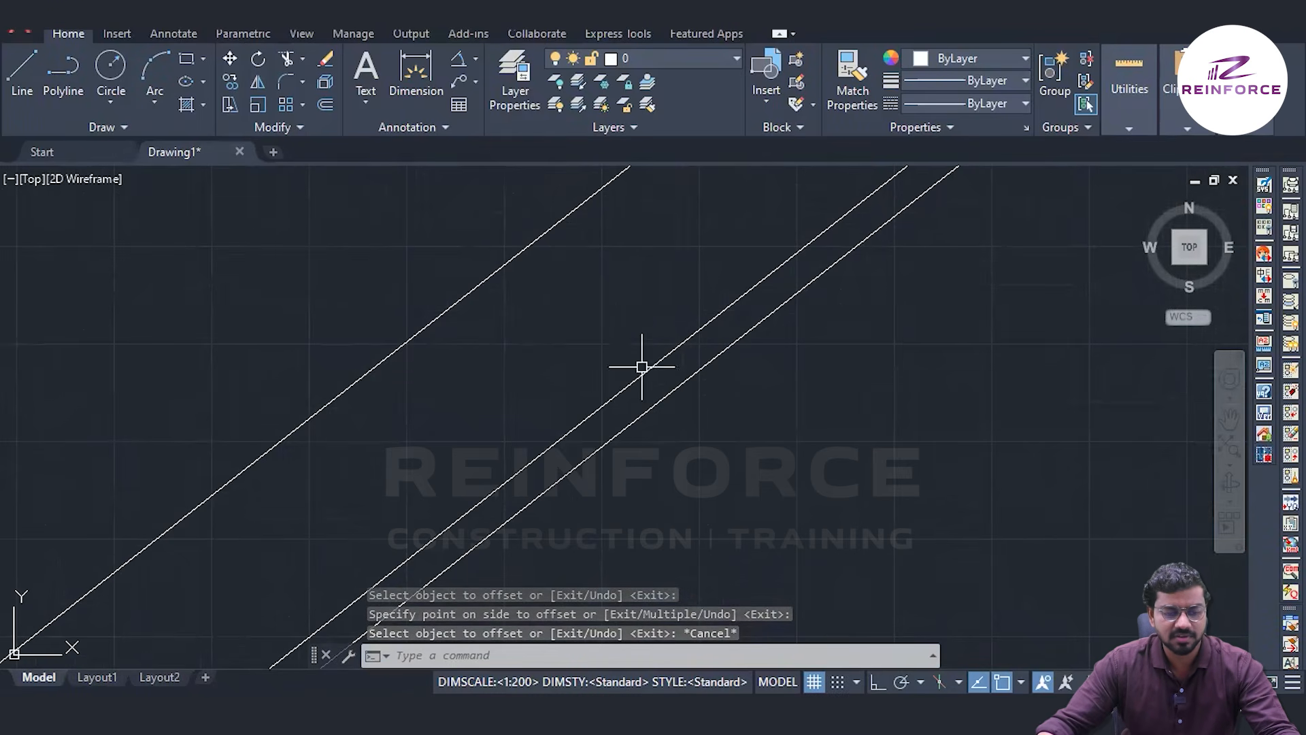
- Dimension the gap between the outer two parallel sloped lines, and erase that dimension
{"action": "scroll", "coordinate": [604, 417], "scroll_direction": "down", "scroll_amount": 5}
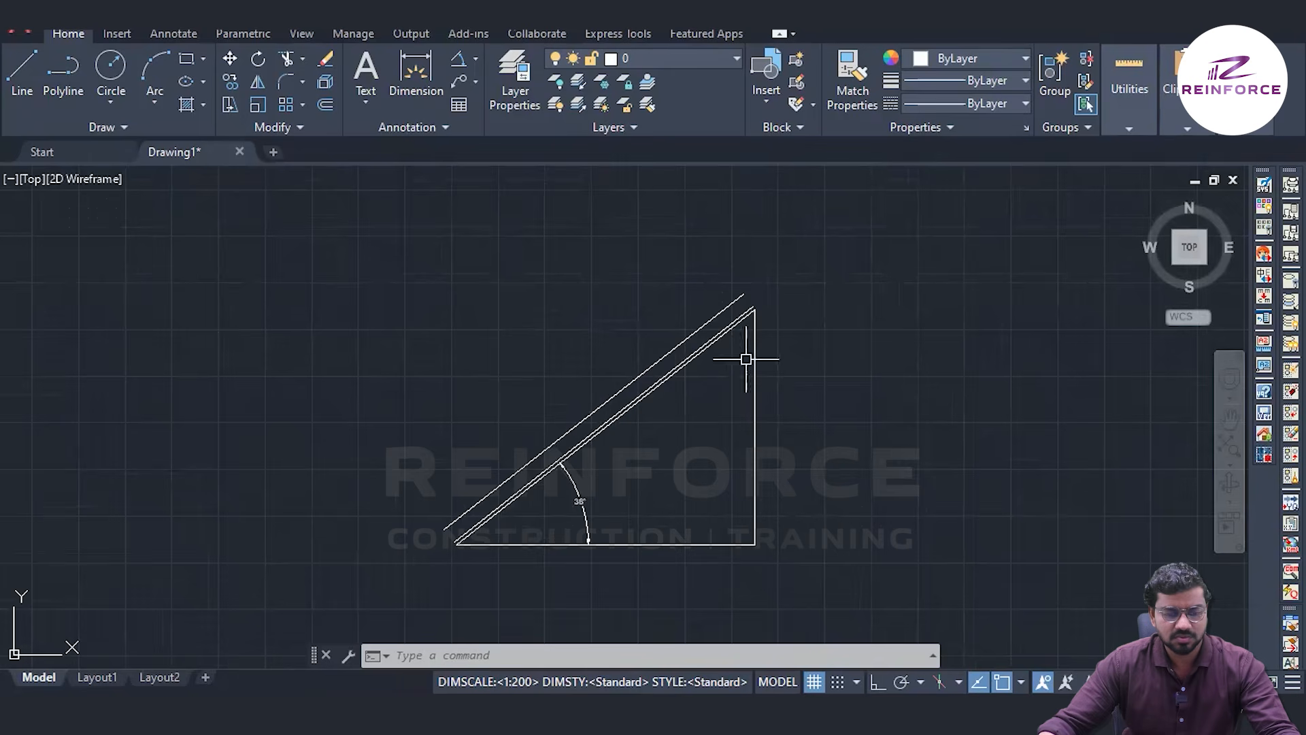
{"action": "scroll", "coordinate": [600, 409], "scroll_direction": "up", "scroll_amount": 4}
{"action": "type", "text": "dim"}
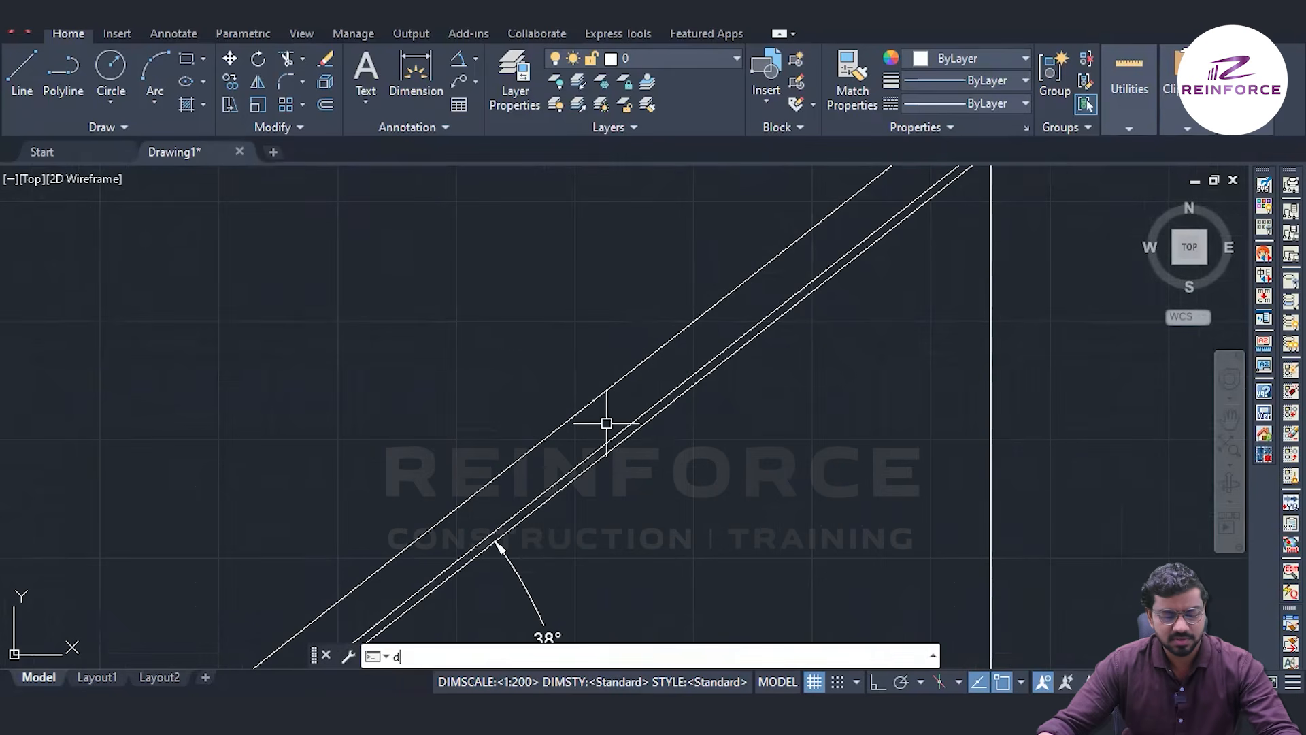
{"action": "key", "text": "Return"}
{"action": "scroll", "coordinate": [671, 365], "scroll_direction": "up", "scroll_amount": 5}
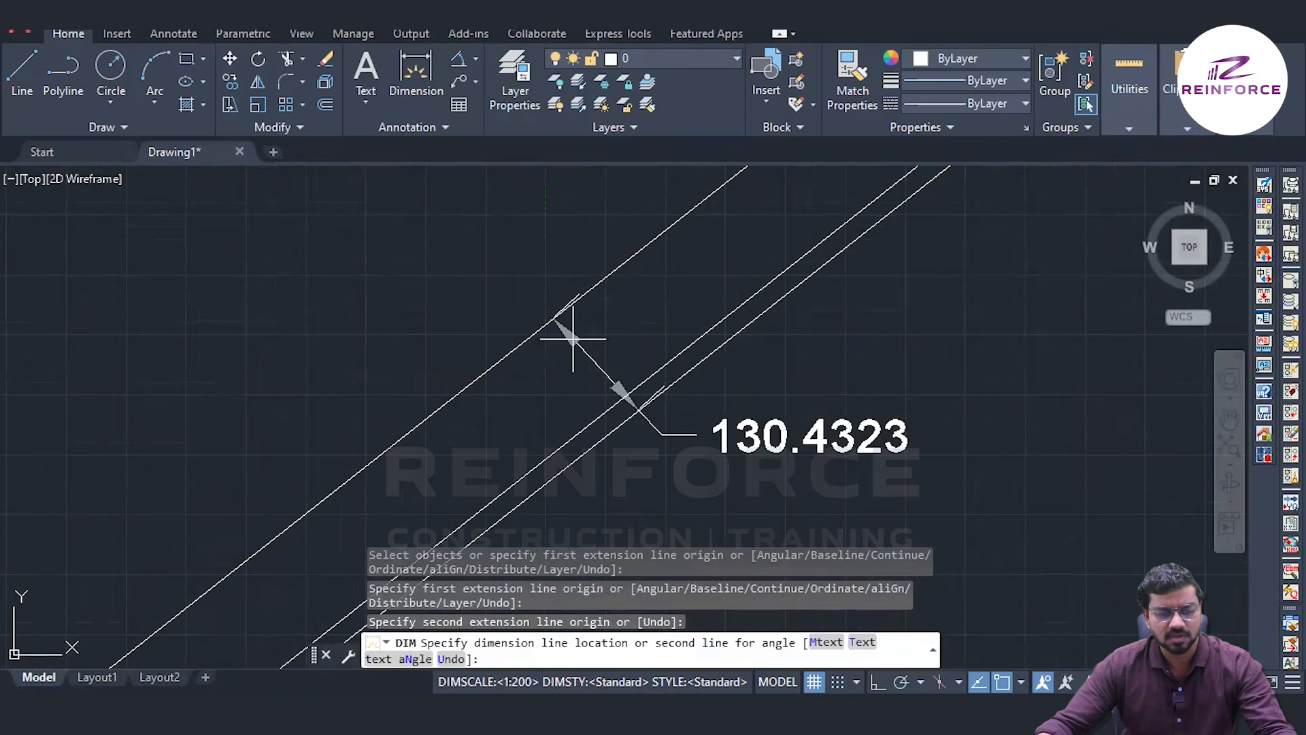
{"action": "left_click", "coordinate": [594, 340]}
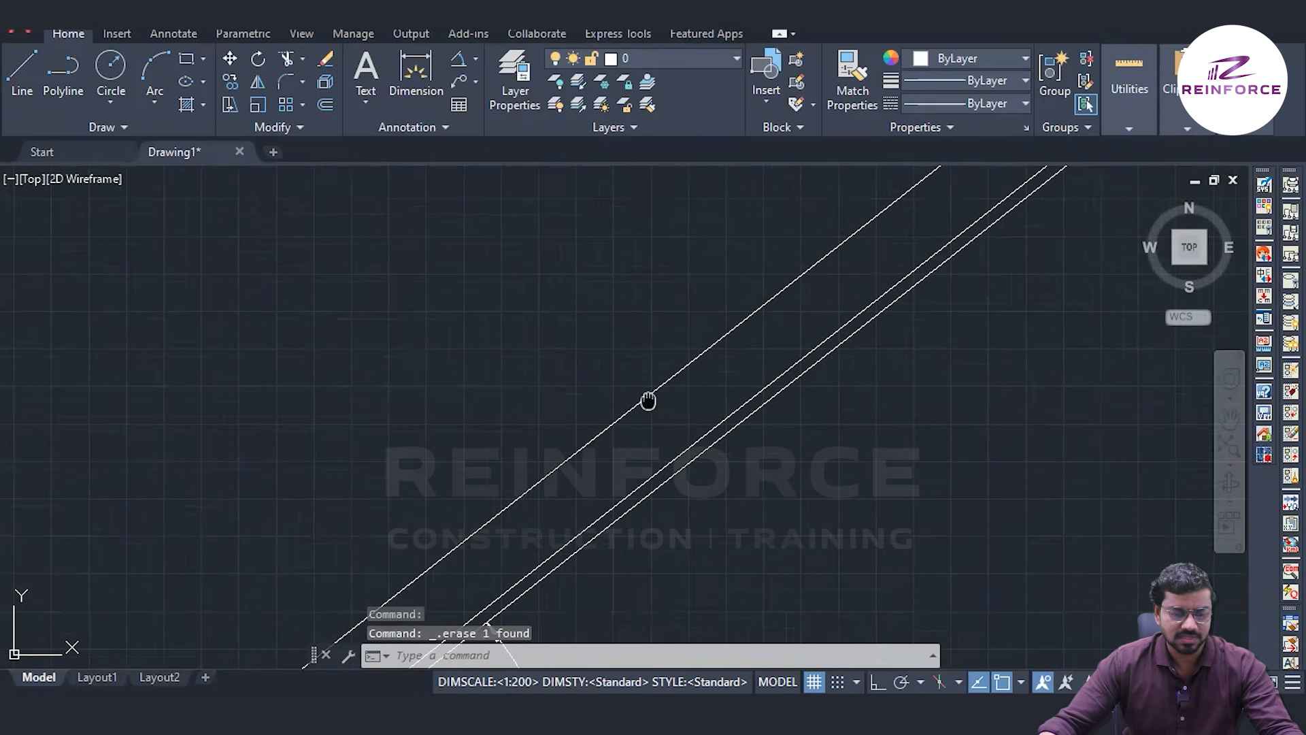
- With ortho on, draw a 175 vertical riser line upward from the middle sloped line, checking the riser height in the stair PDF
{"action": "mouse_move", "coordinate": [647, 402]}
{"action": "middle_mouse_down"}
{"action": "mouse_move", "coordinate": [641, 445]}
{"action": "mouse_move", "coordinate": [675, 437]}
{"action": "mouse_move", "coordinate": [589, 456]}
{"action": "middle_mouse_up"}
{"action": "type", "text": "l"}
{"action": "key", "text": "Return"}
{"action": "scroll", "coordinate": [695, 462], "scroll_direction": "up", "scroll_amount": 4}
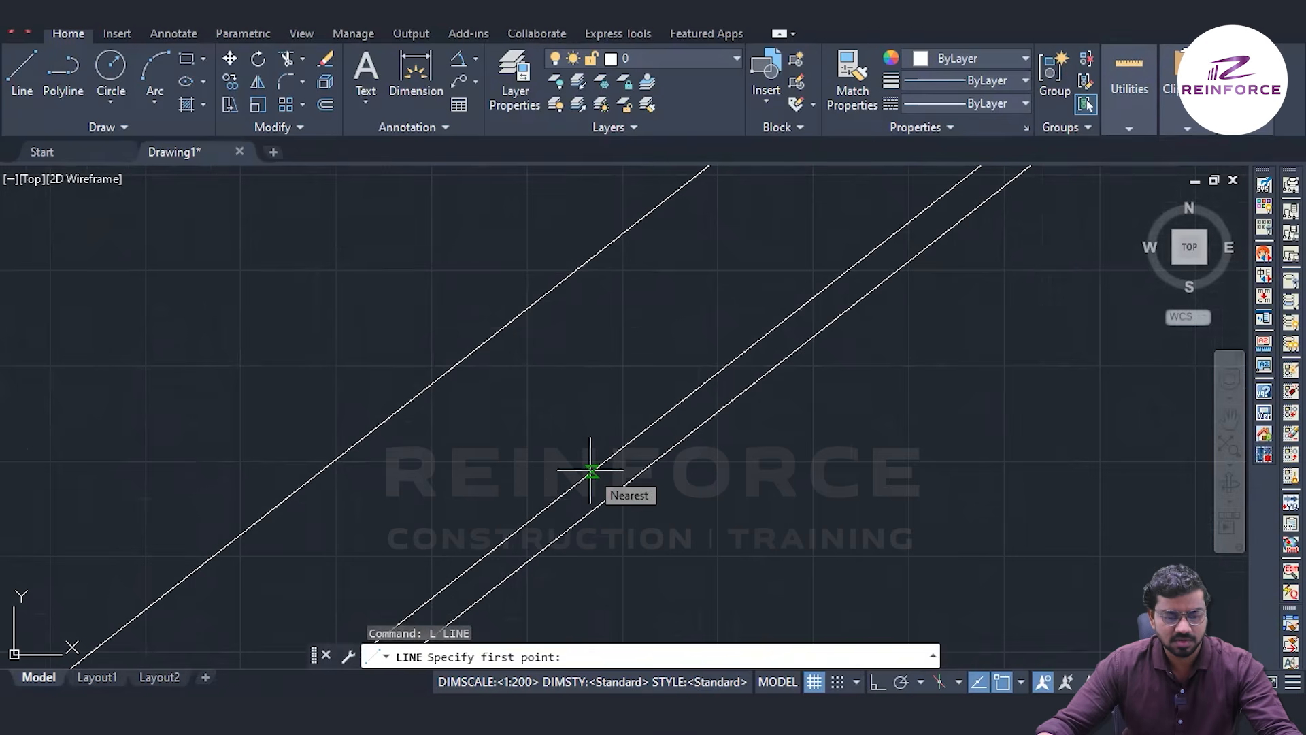
{"action": "left_click", "coordinate": [590, 469]}
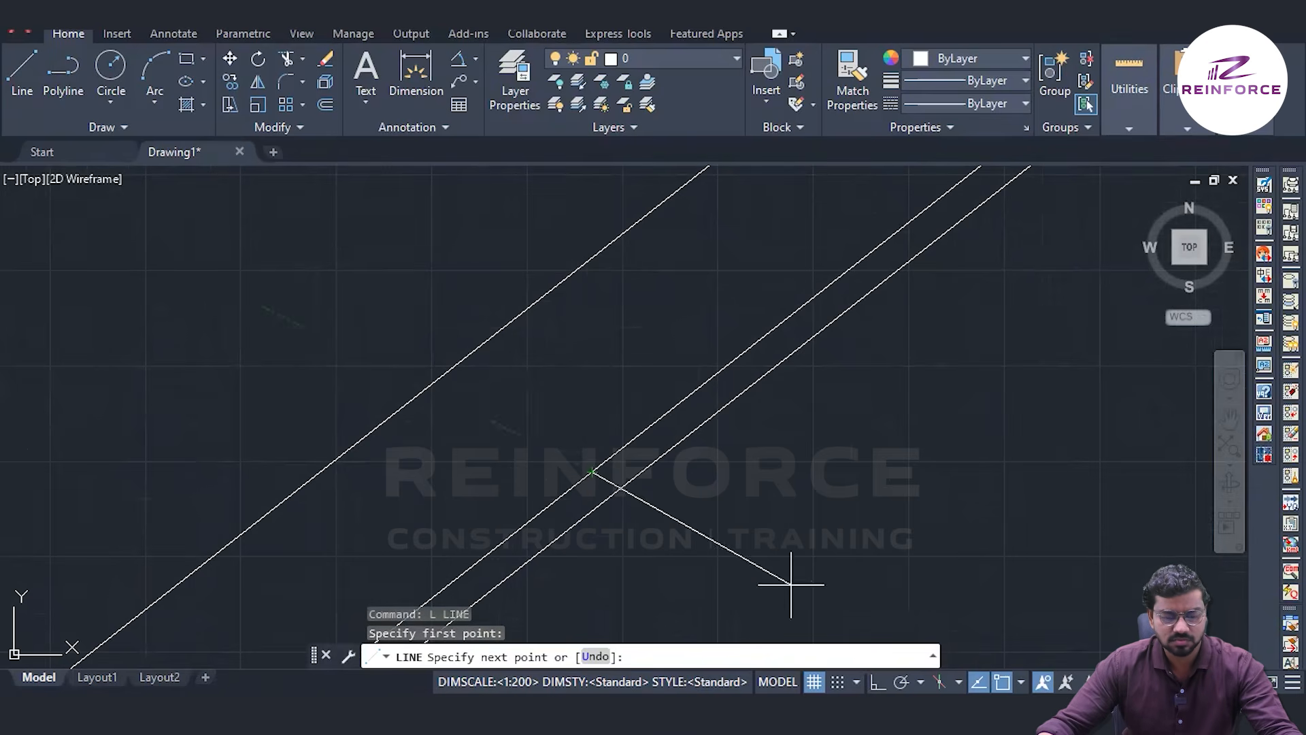
{"action": "key", "text": "F8"}
{"action": "middle_click_drag", "start_coordinate": [581, 247], "coordinate": [566, 351]}
{"action": "scroll", "coordinate": [553, 517], "scroll_direction": "up", "scroll_amount": 5}
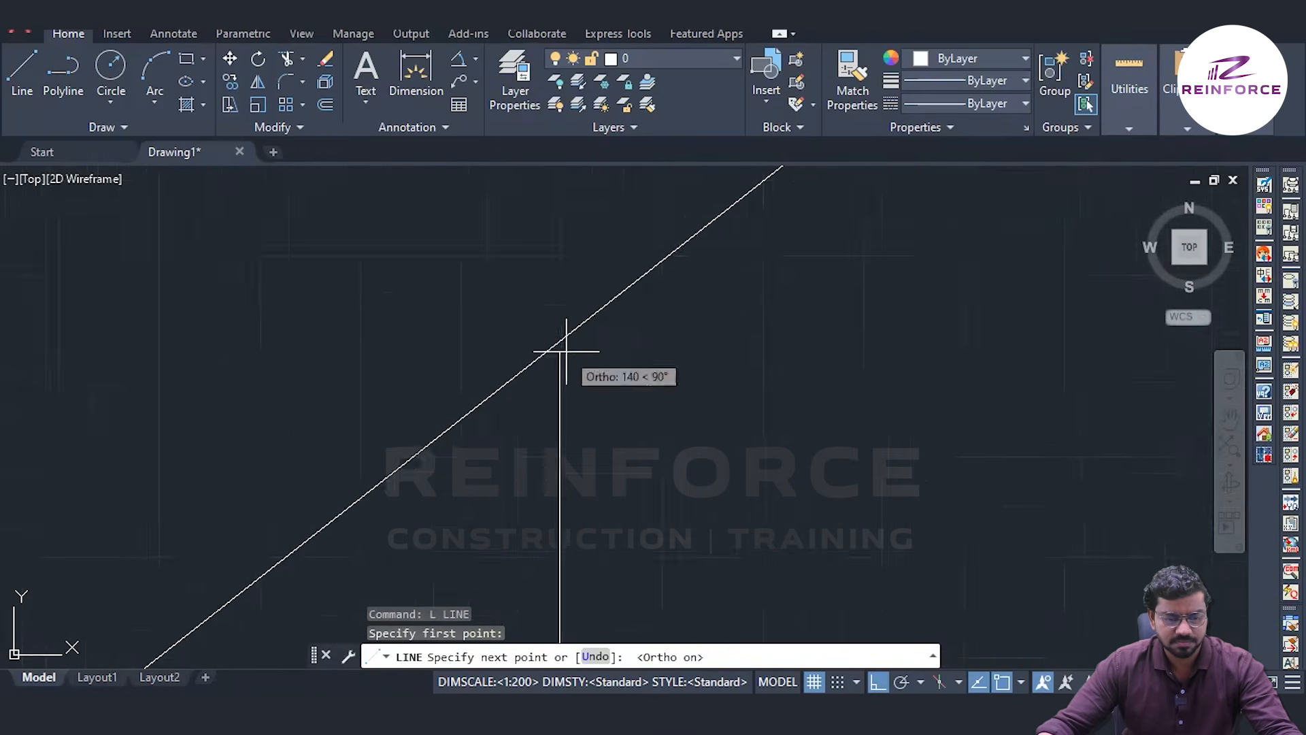
{"action": "left_click", "coordinate": [566, 351]}
{"action": "left_click", "coordinate": [616, 711]}
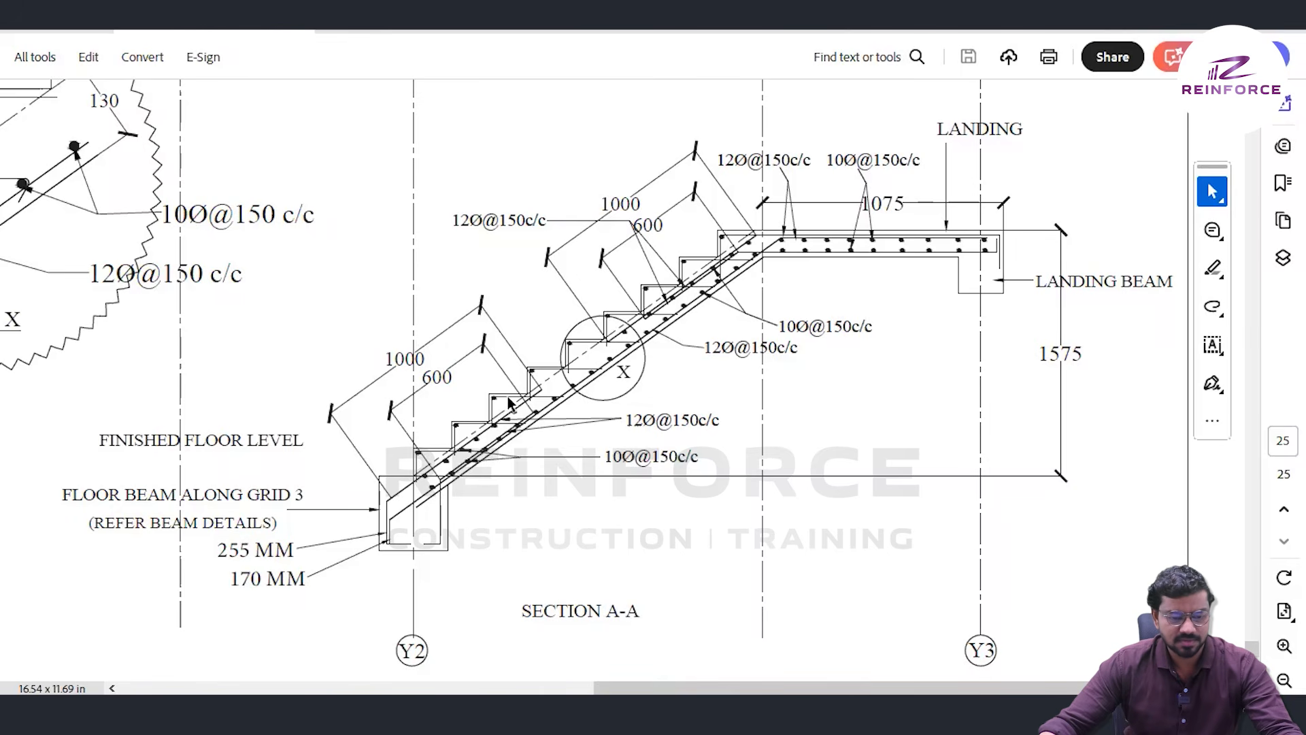
{"action": "scroll", "coordinate": [569, 326], "scroll_direction": "up", "scroll_amount": 4}
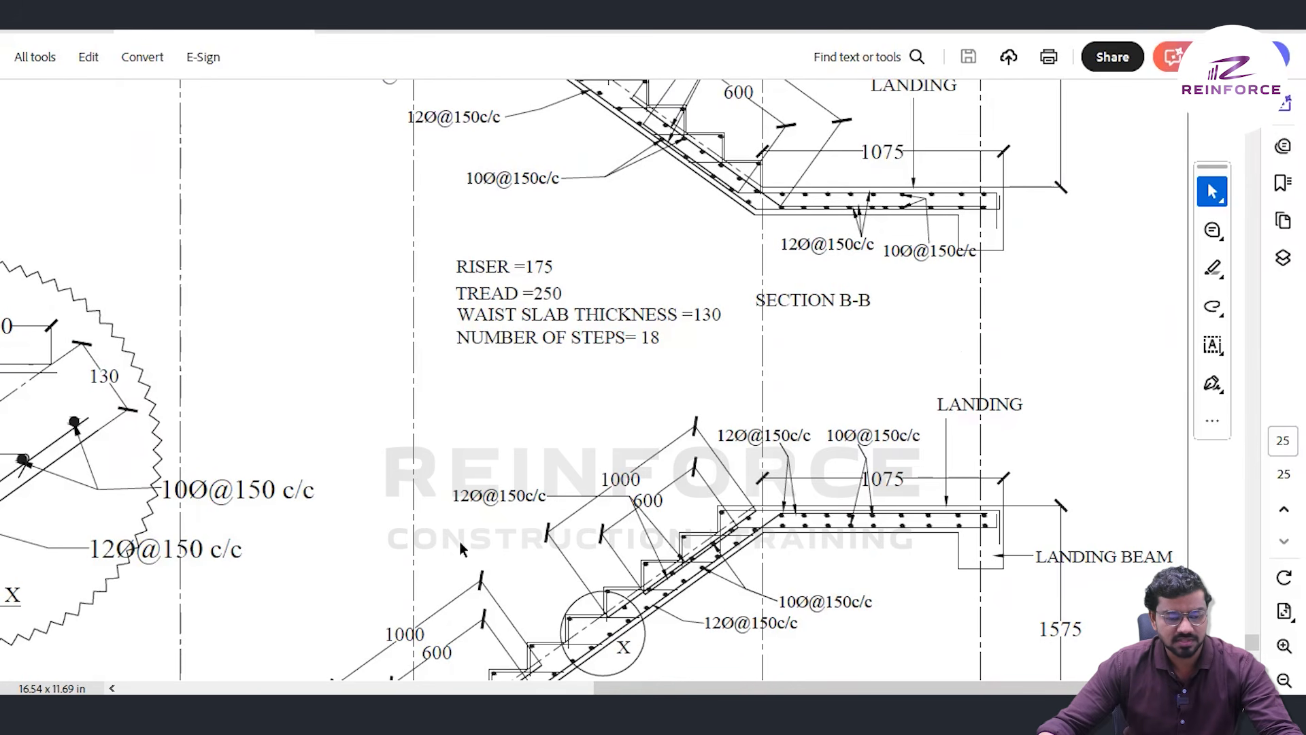
{"action": "left_click", "coordinate": [476, 711]}
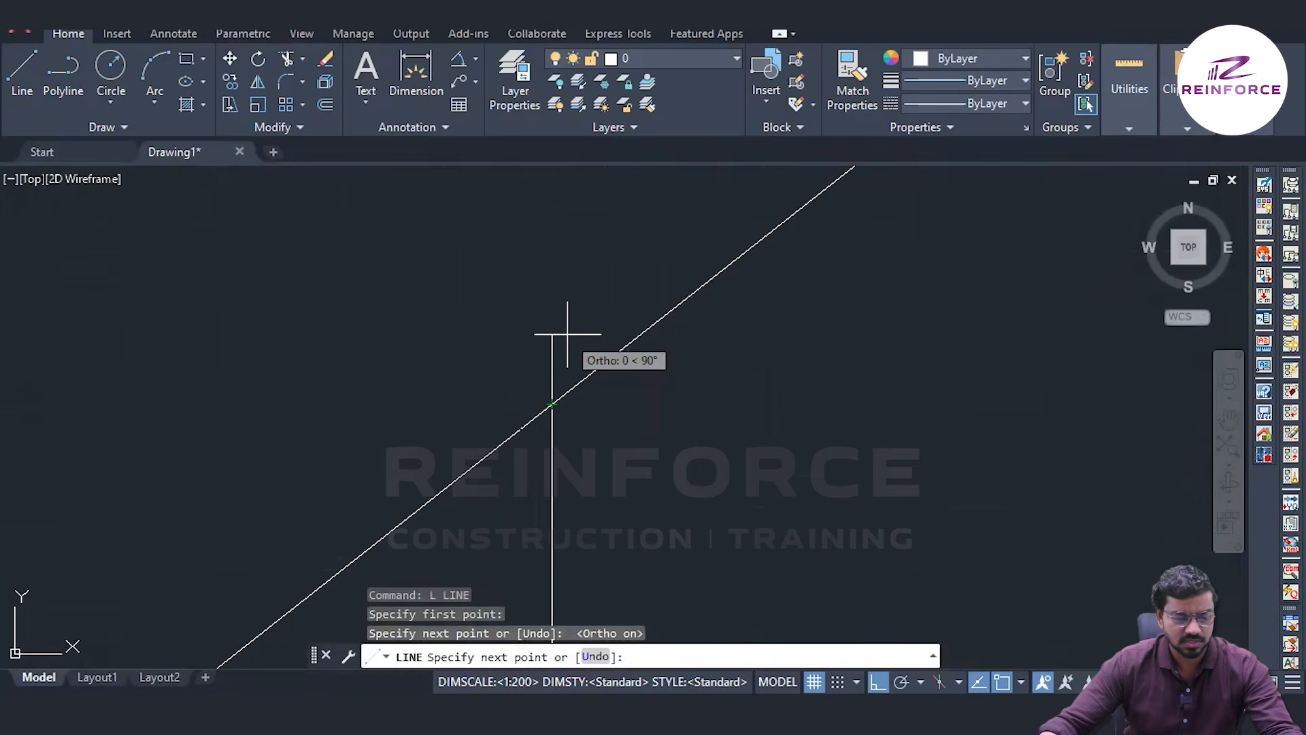
{"action": "type", "text": "175"}
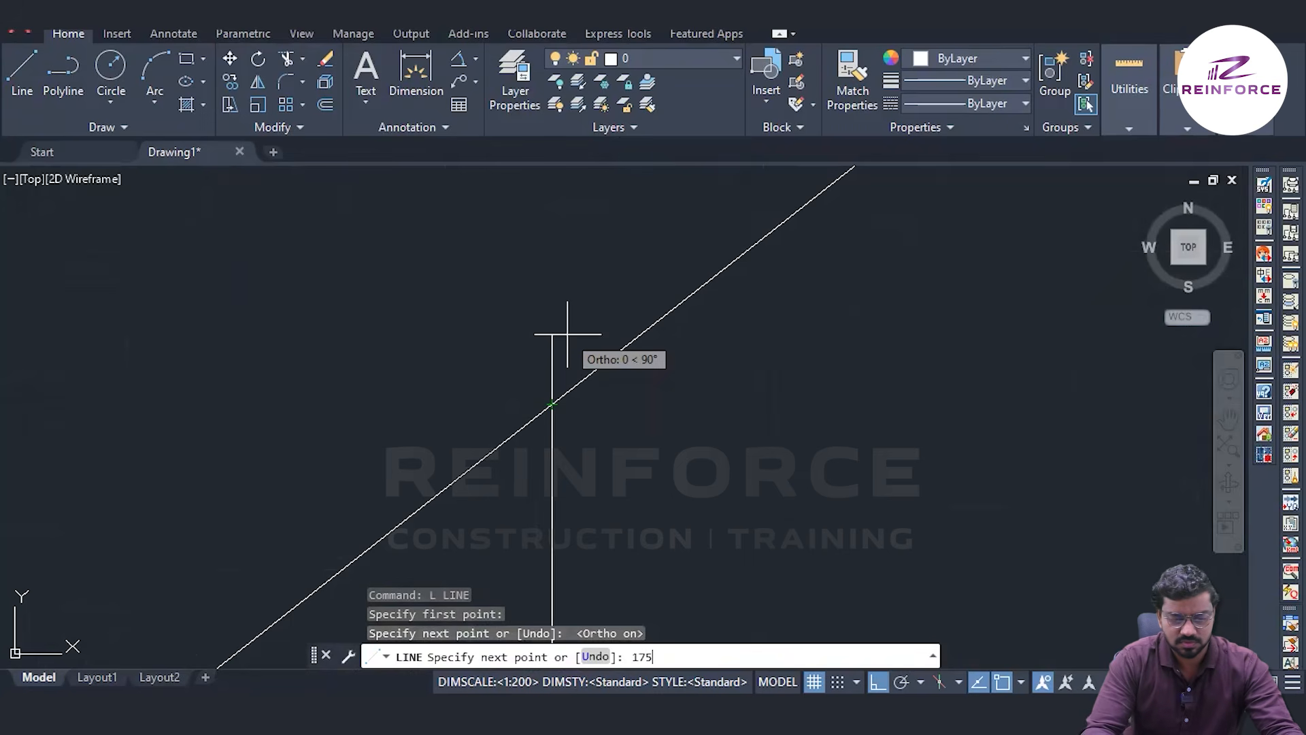
{"action": "key", "text": "Return"}
- Draw the horizontal tread line from the riser's upper end to the middle sloped line, checking the tread in the stair PDF
{"action": "middle_click_drag", "start_coordinate": [568, 334], "coordinate": [312, 600]}
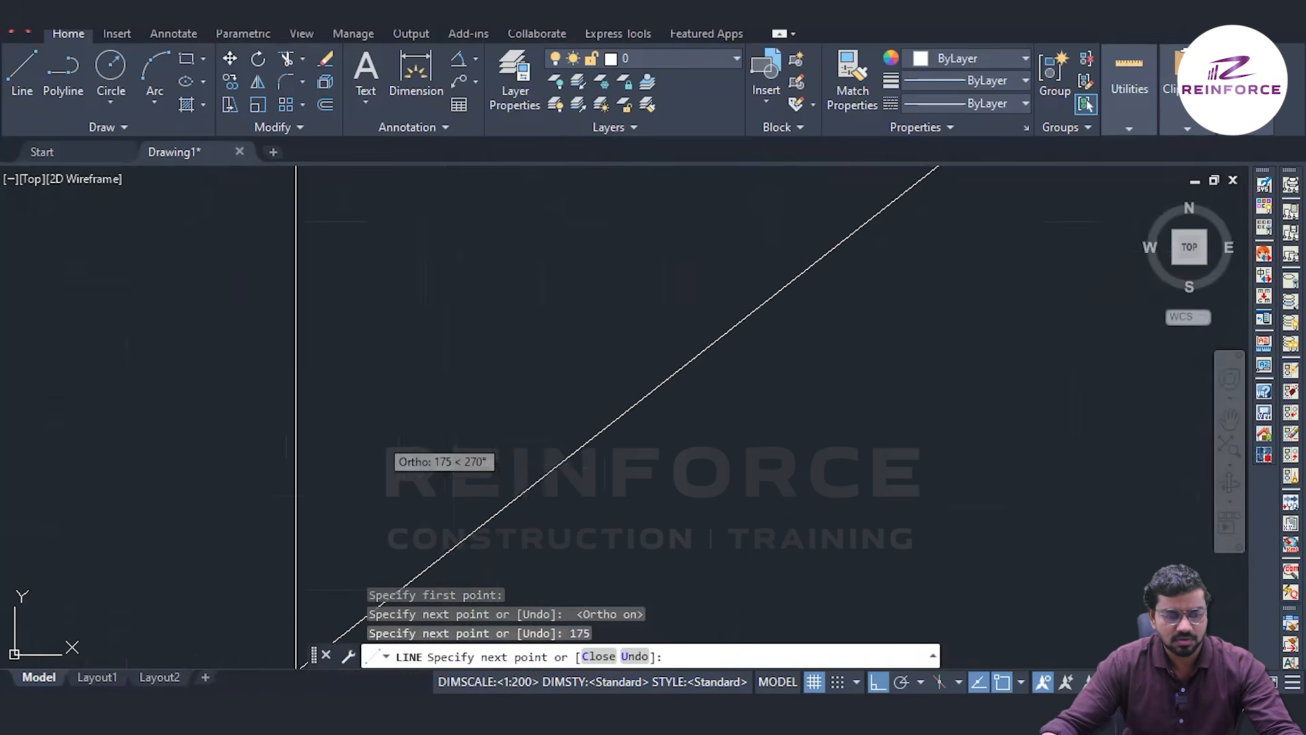
{"action": "scroll", "coordinate": [288, 524], "scroll_direction": "down", "scroll_amount": 10}
{"action": "left_click", "coordinate": [527, 712]}
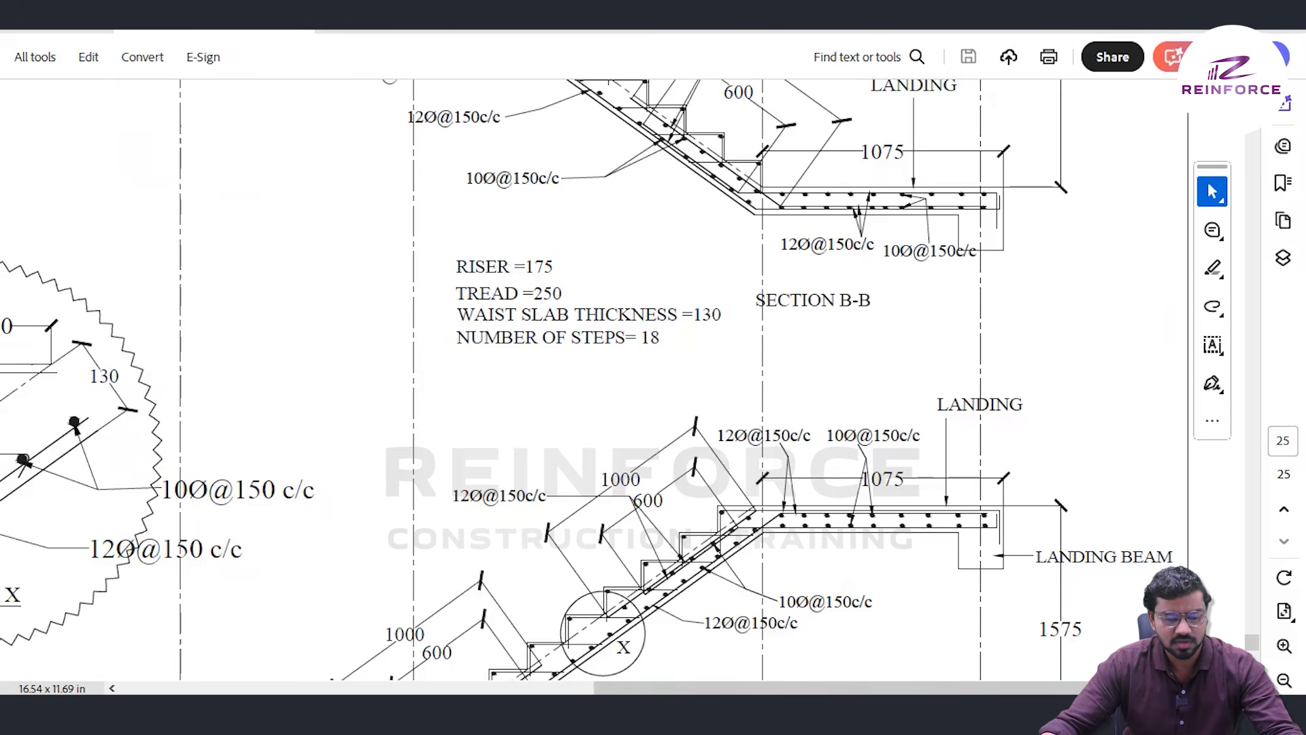
{"action": "left_click", "coordinate": [511, 712]}
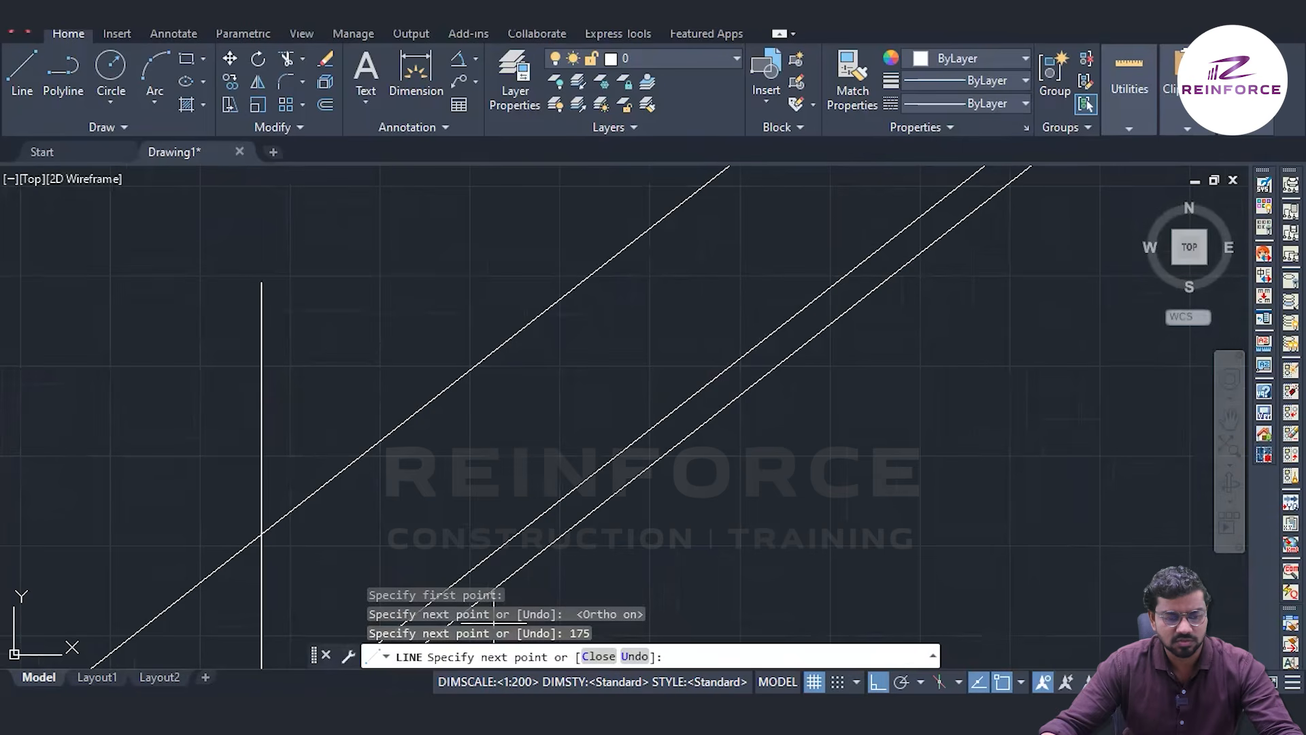
{"action": "scroll", "coordinate": [789, 286], "scroll_direction": "up", "scroll_amount": 10}
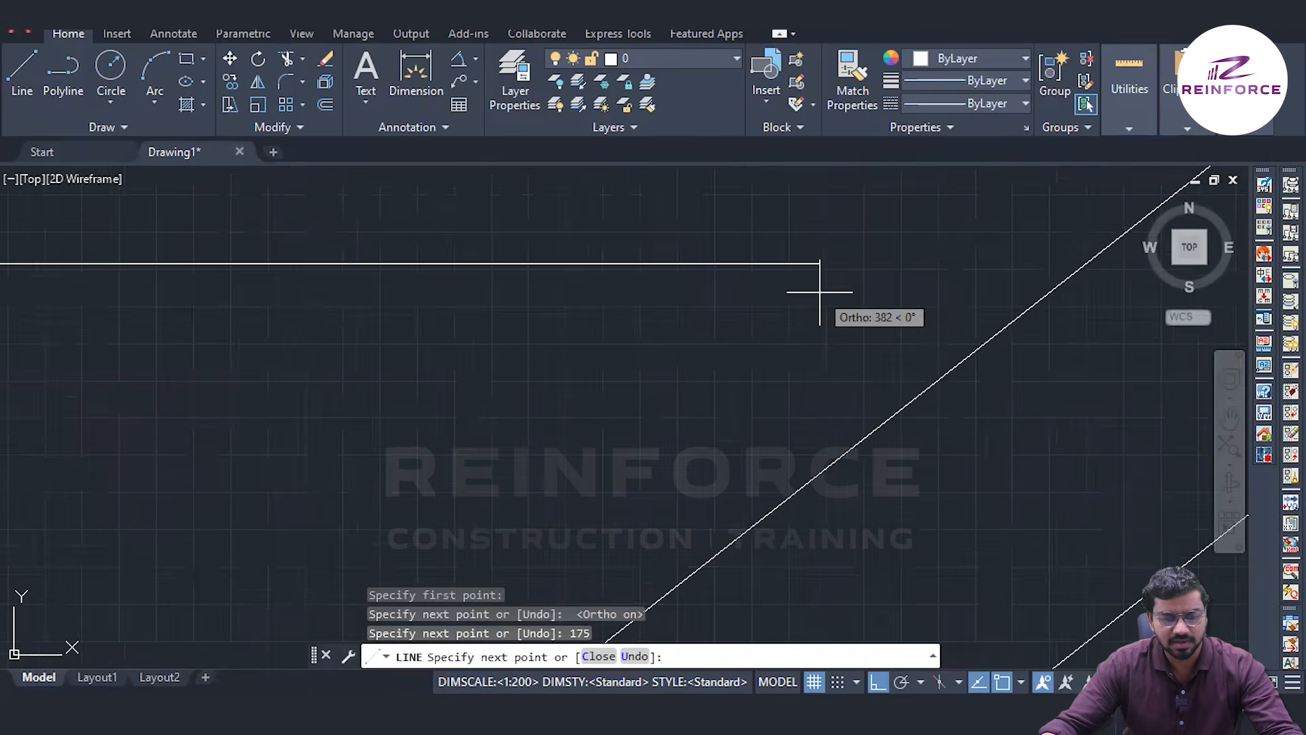
{"action": "scroll", "coordinate": [863, 283], "scroll_direction": "down", "scroll_amount": 4}
{"action": "left_click", "coordinate": [744, 458]}
{"action": "key", "text": "Escape"}
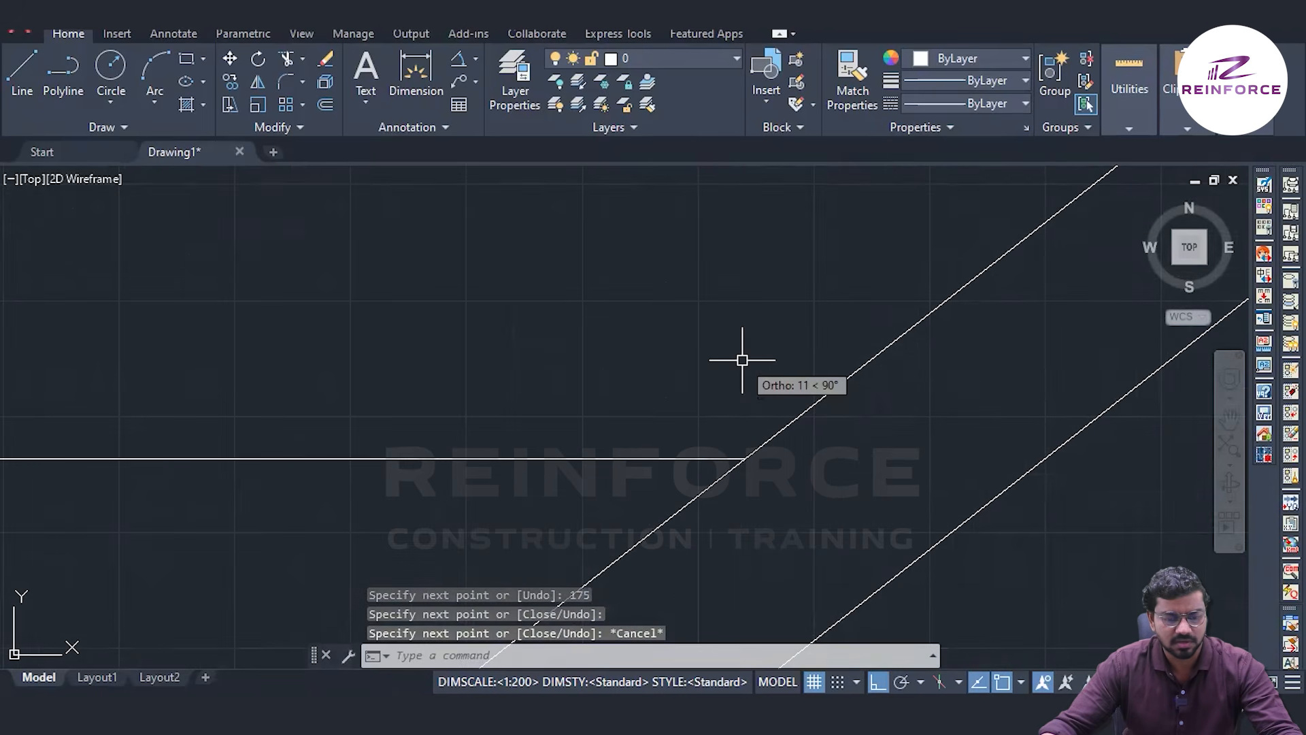
- Dimension the full length of the vertical riser line down to the middle sloped line, placing the dimension outside the step
{"action": "scroll", "coordinate": [532, 372], "scroll_direction": "down", "scroll_amount": 10}
{"action": "middle_click_drag", "start_coordinate": [380, 433], "coordinate": [466, 403]}
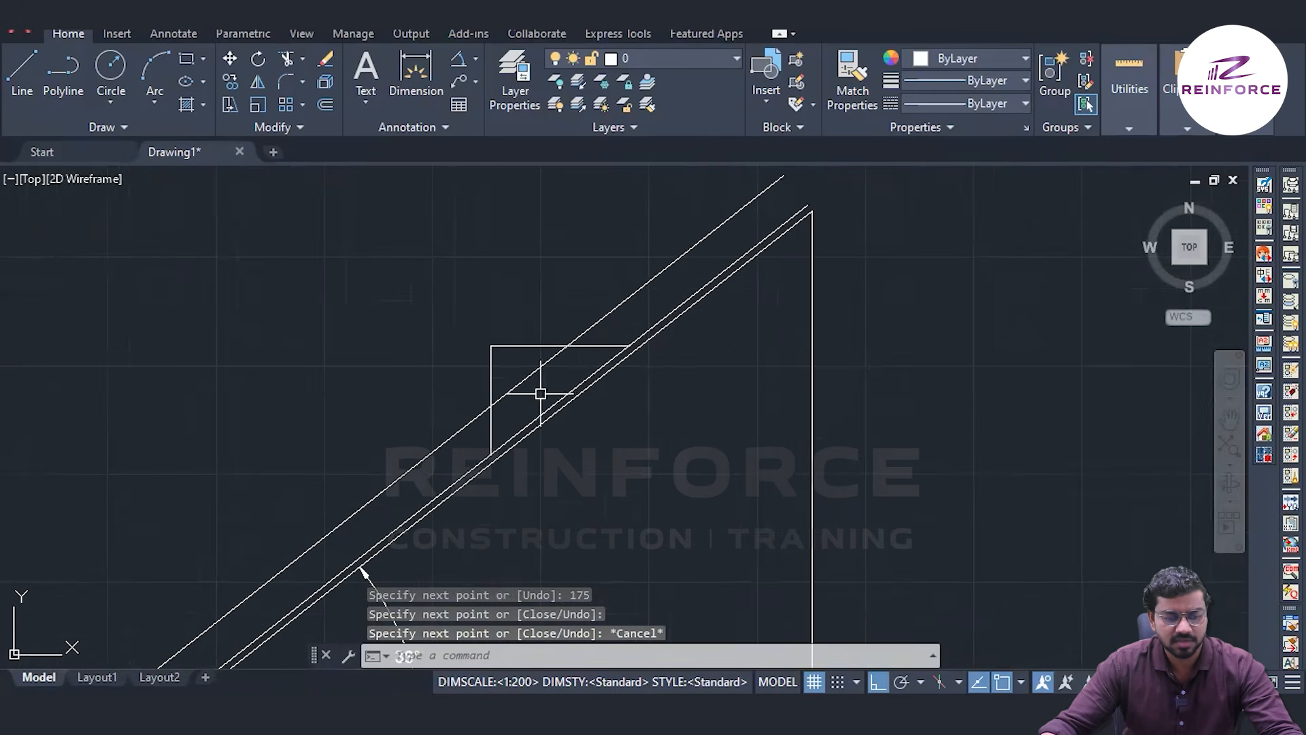
{"action": "scroll", "coordinate": [609, 370], "scroll_direction": "up", "scroll_amount": 6}
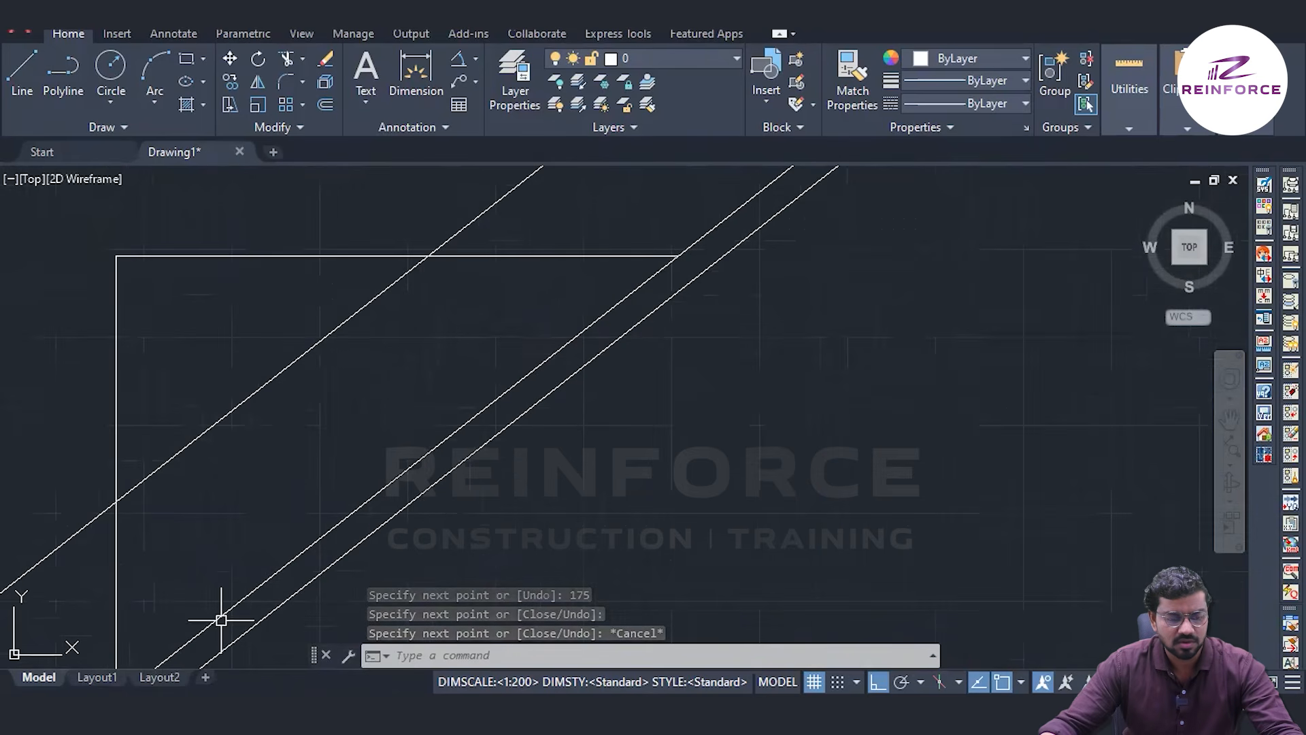
{"action": "scroll", "coordinate": [417, 374], "scroll_direction": "down", "scroll_amount": 4}
{"action": "middle_click_drag", "start_coordinate": [415, 387], "coordinate": [540, 375]}
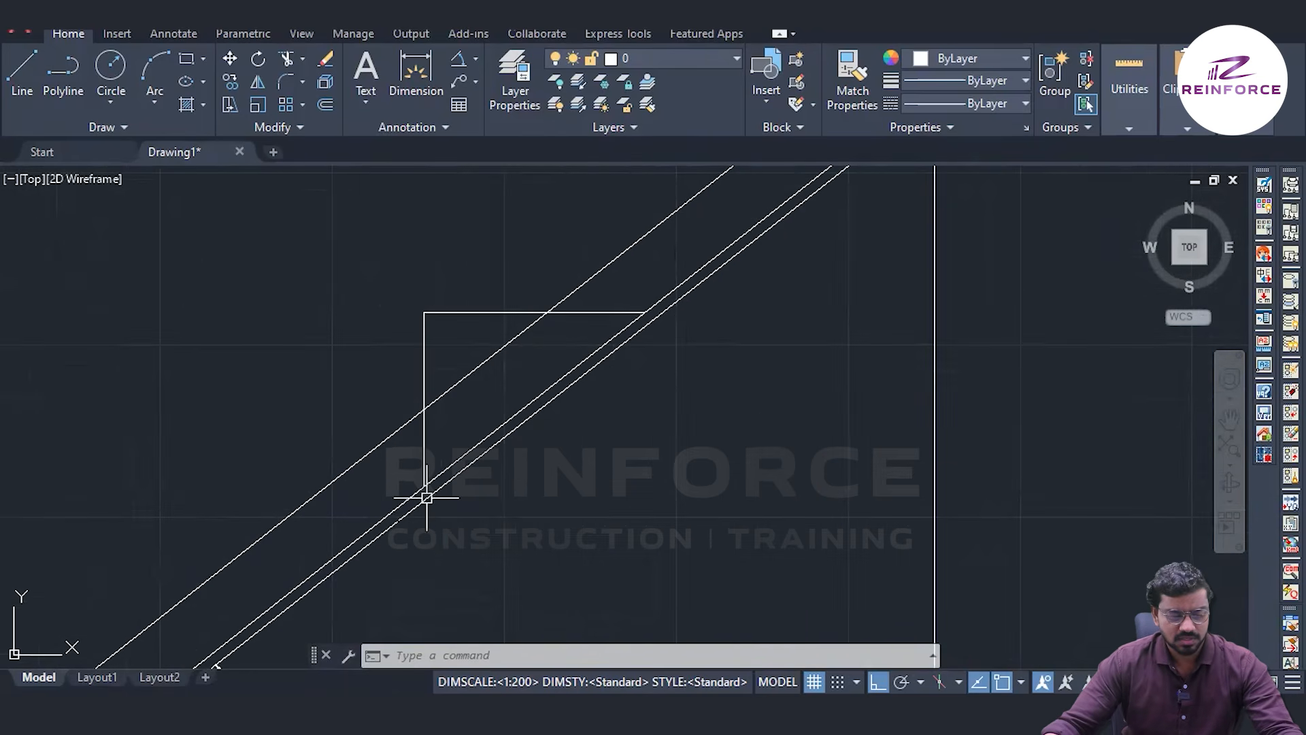
{"action": "type", "text": "dim"}
{"action": "key", "text": "Return"}
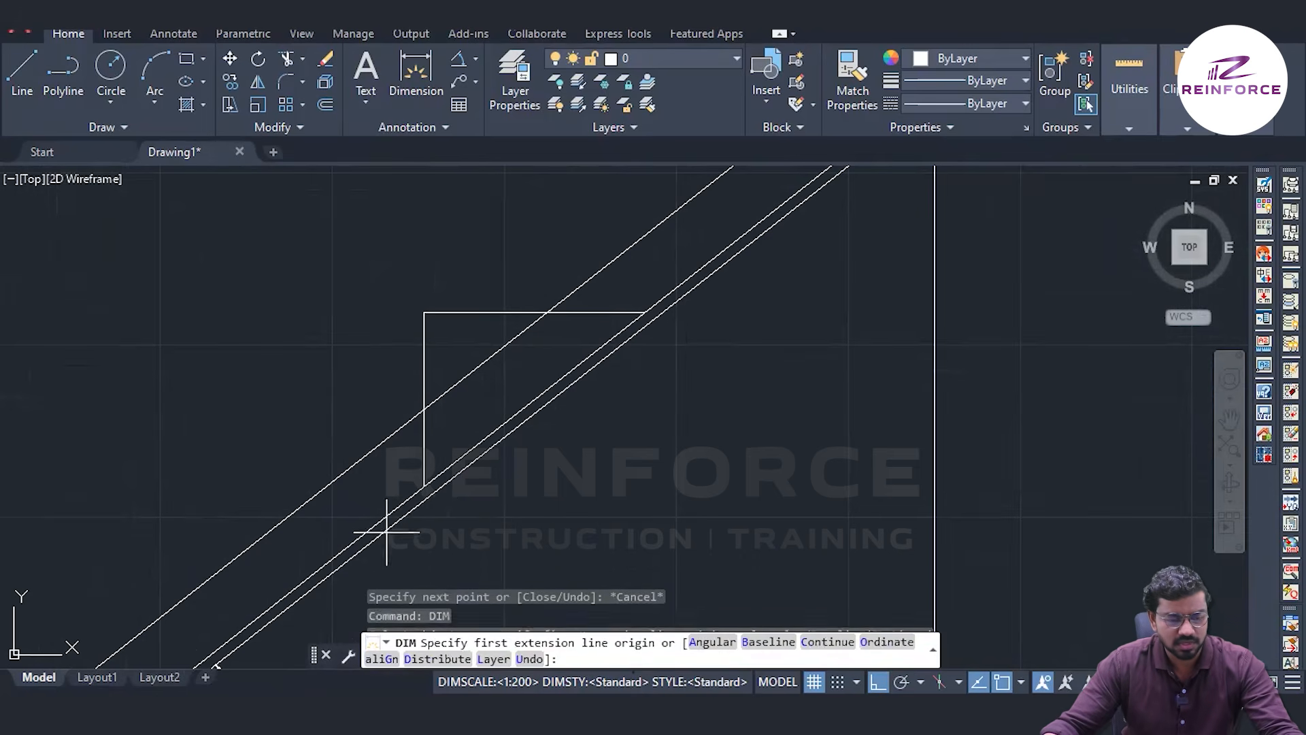
{"action": "scroll", "coordinate": [408, 313], "scroll_direction": "up", "scroll_amount": 5}
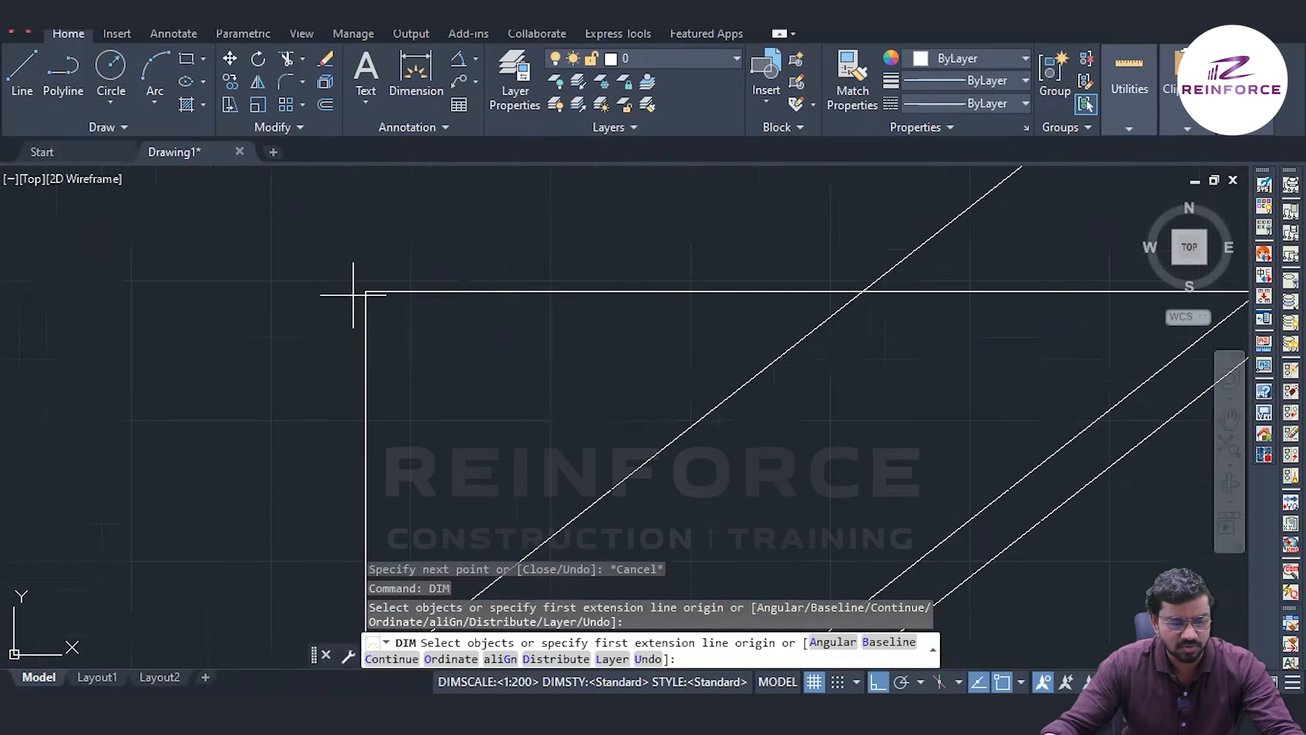
{"action": "left_click", "coordinate": [366, 292]}
{"action": "scroll", "coordinate": [391, 545], "scroll_direction": "down", "scroll_amount": 5}
{"action": "middle_click_drag", "start_coordinate": [391, 545], "coordinate": [415, 269]}
{"action": "scroll", "coordinate": [415, 374], "scroll_direction": "up", "scroll_amount": 5}
{"action": "left_click", "coordinate": [418, 376]}
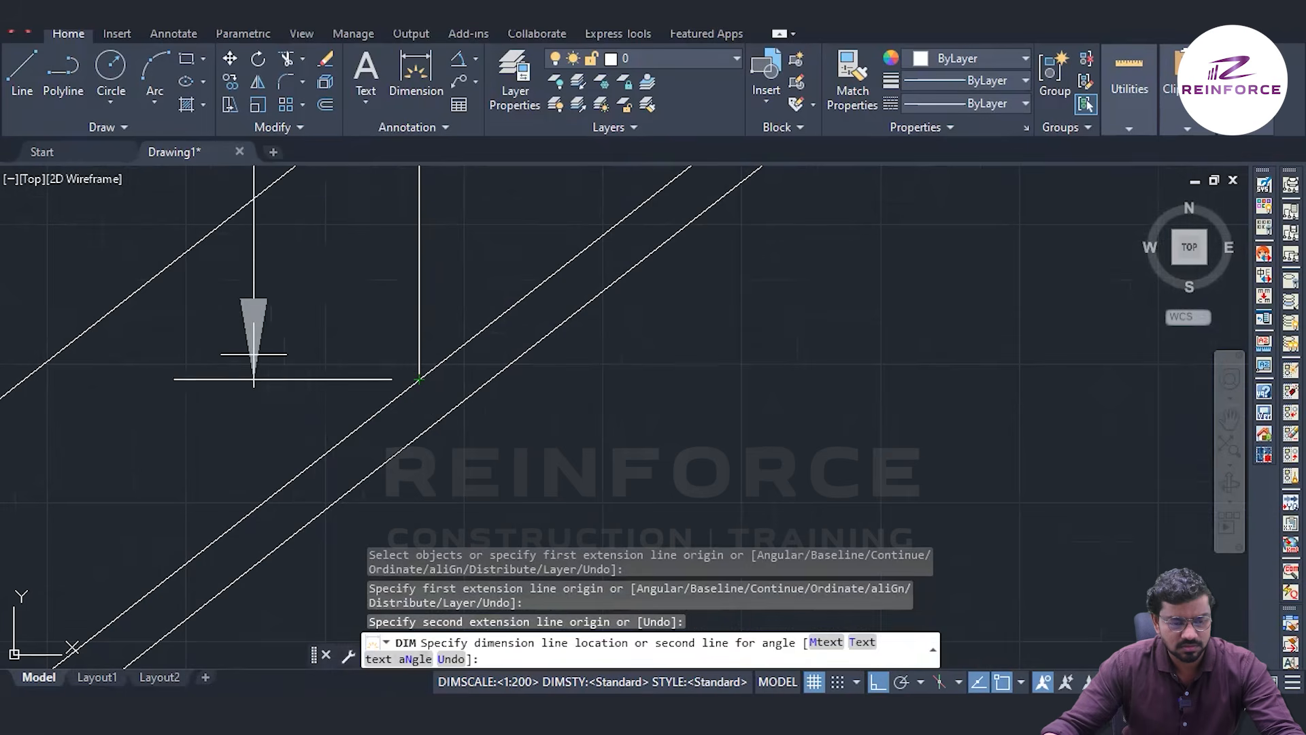
{"action": "scroll", "coordinate": [254, 355], "scroll_direction": "down", "scroll_amount": 5}
{"action": "left_click", "coordinate": [193, 319]}
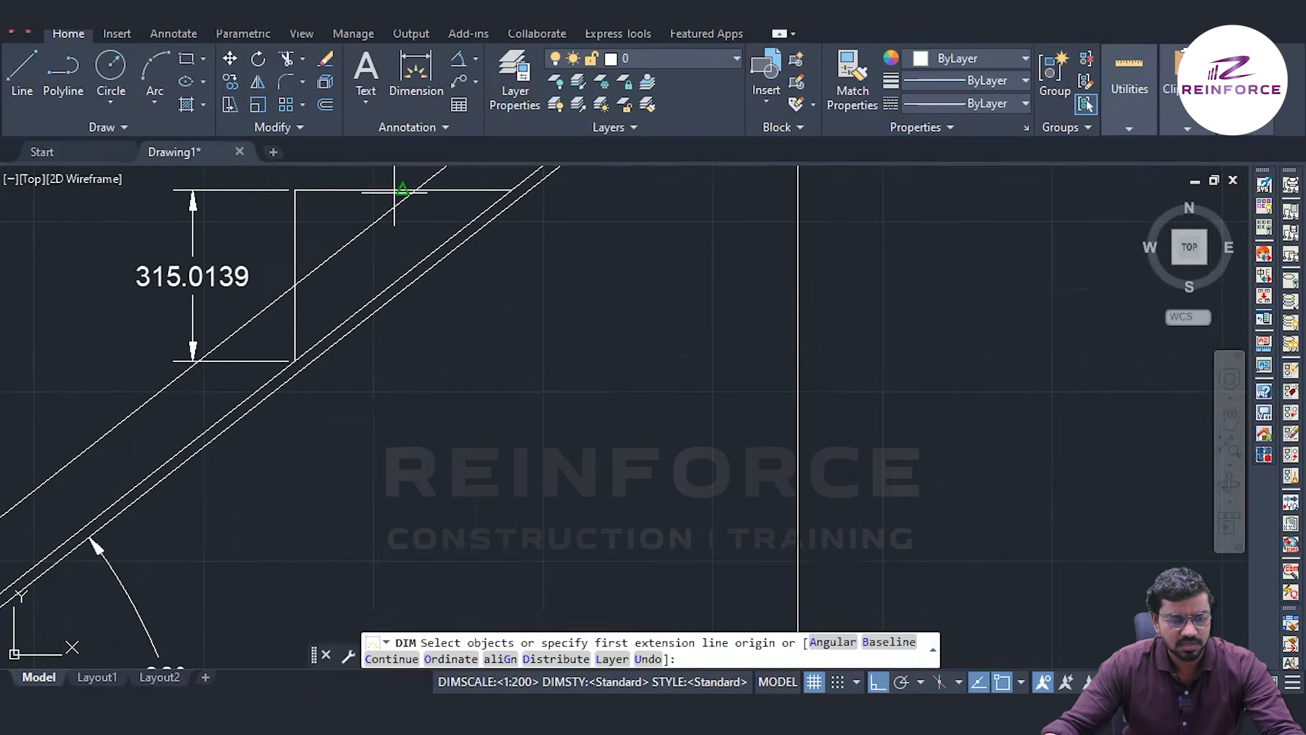
- Dimension the horizontal tread line between the step corner and the middle sloped line, placing the dimension above it
{"action": "middle_click_drag", "start_coordinate": [394, 196], "coordinate": [423, 402]}
{"action": "scroll", "coordinate": [354, 387], "scroll_direction": "up", "scroll_amount": 5}
{"action": "left_click", "coordinate": [278, 407]}
{"action": "left_click", "coordinate": [831, 406]}
{"action": "left_click", "coordinate": [815, 323]}
{"action": "scroll", "coordinate": [820, 389], "scroll_direction": "down", "scroll_amount": 4}
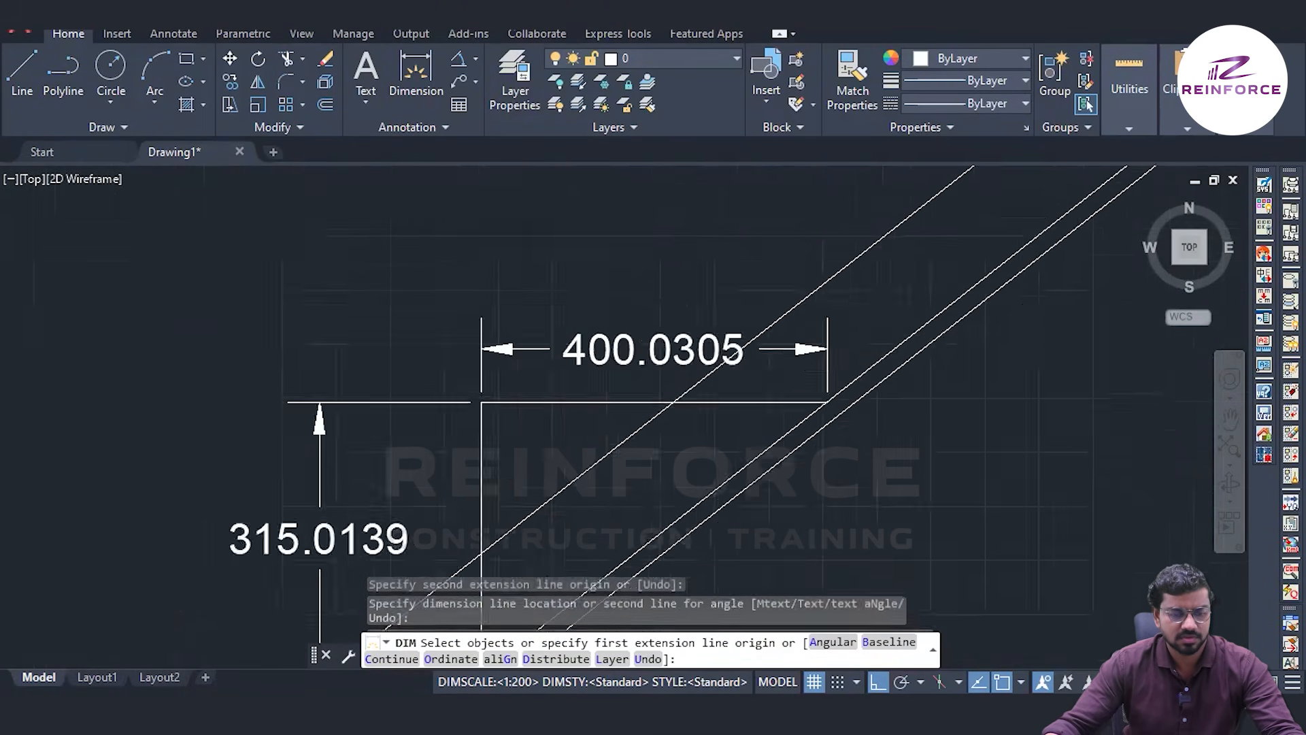
{"action": "middle_click_drag", "start_coordinate": [764, 510], "coordinate": [737, 353]}
{"action": "key", "text": "Escape"}
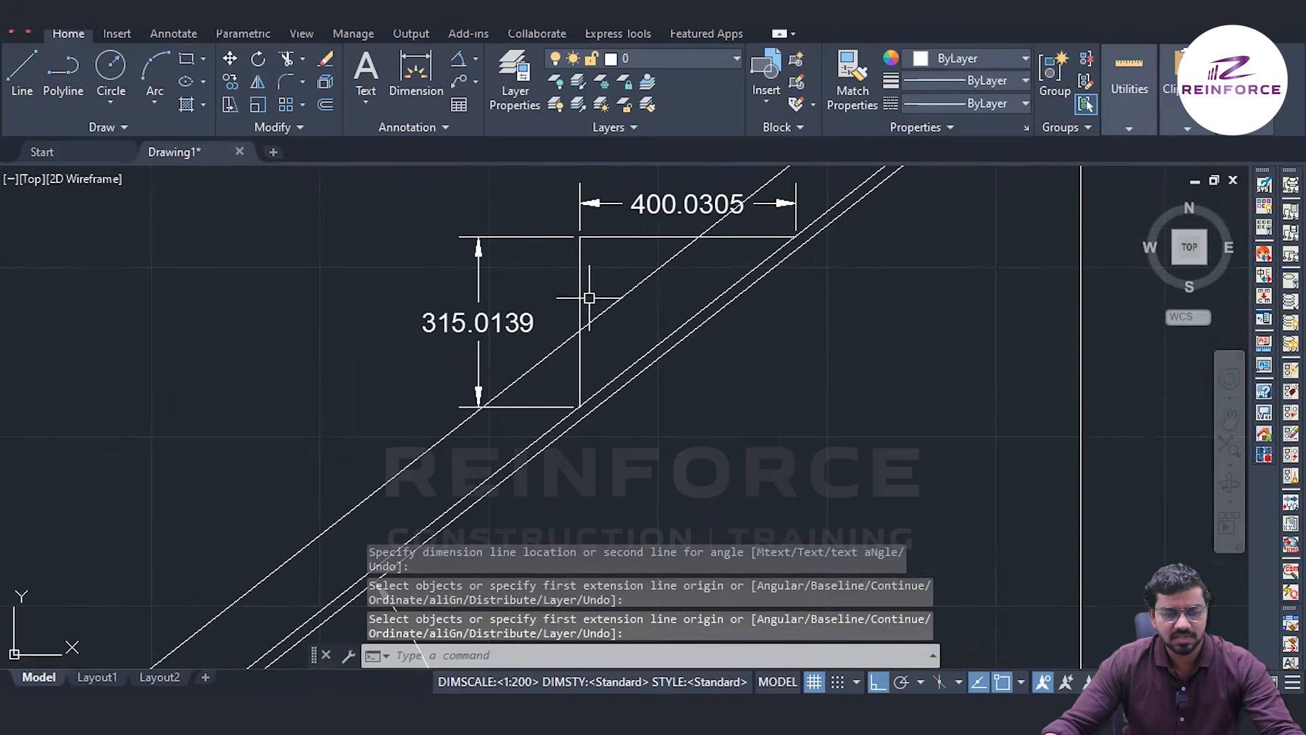
- Examine the vertical and horizontal step dimensions together with the slope angle and the parallel waist slab lines
{"action": "scroll", "coordinate": [875, 356], "scroll_direction": "down", "scroll_amount": 4}
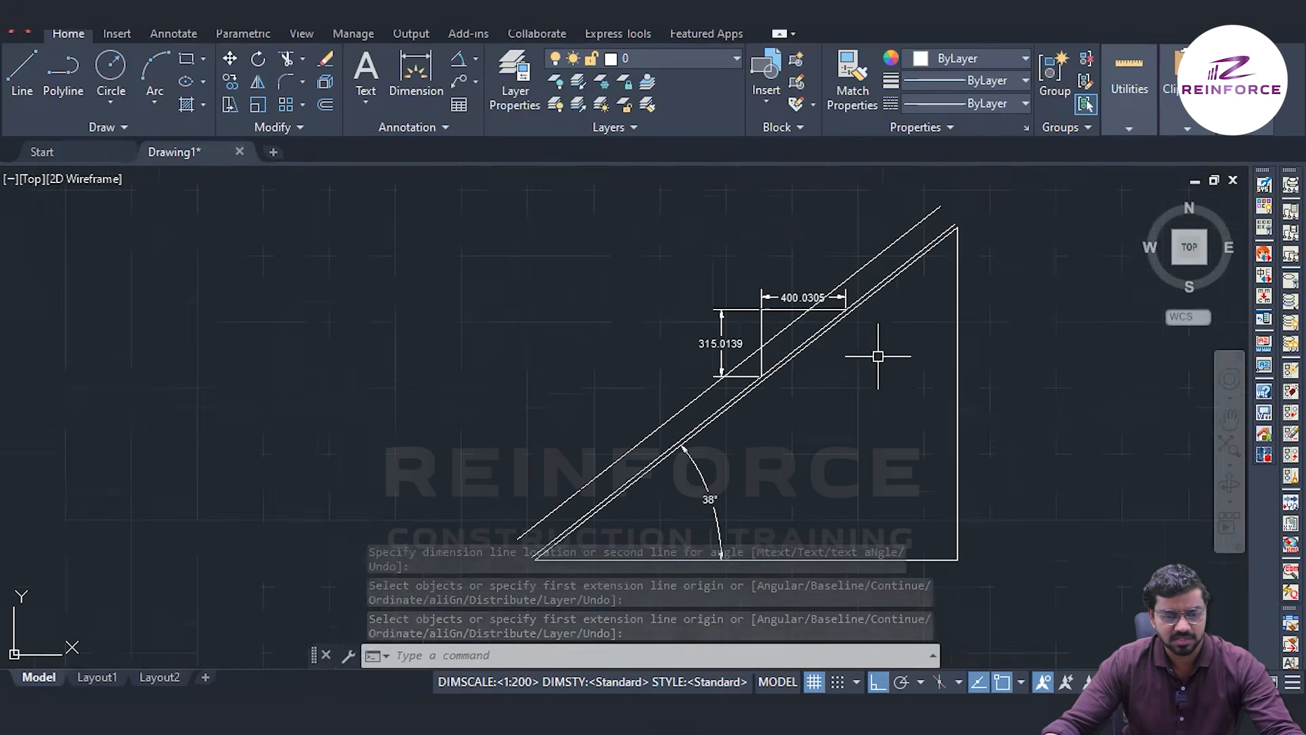
{"action": "scroll", "coordinate": [805, 350], "scroll_direction": "up", "scroll_amount": 6}
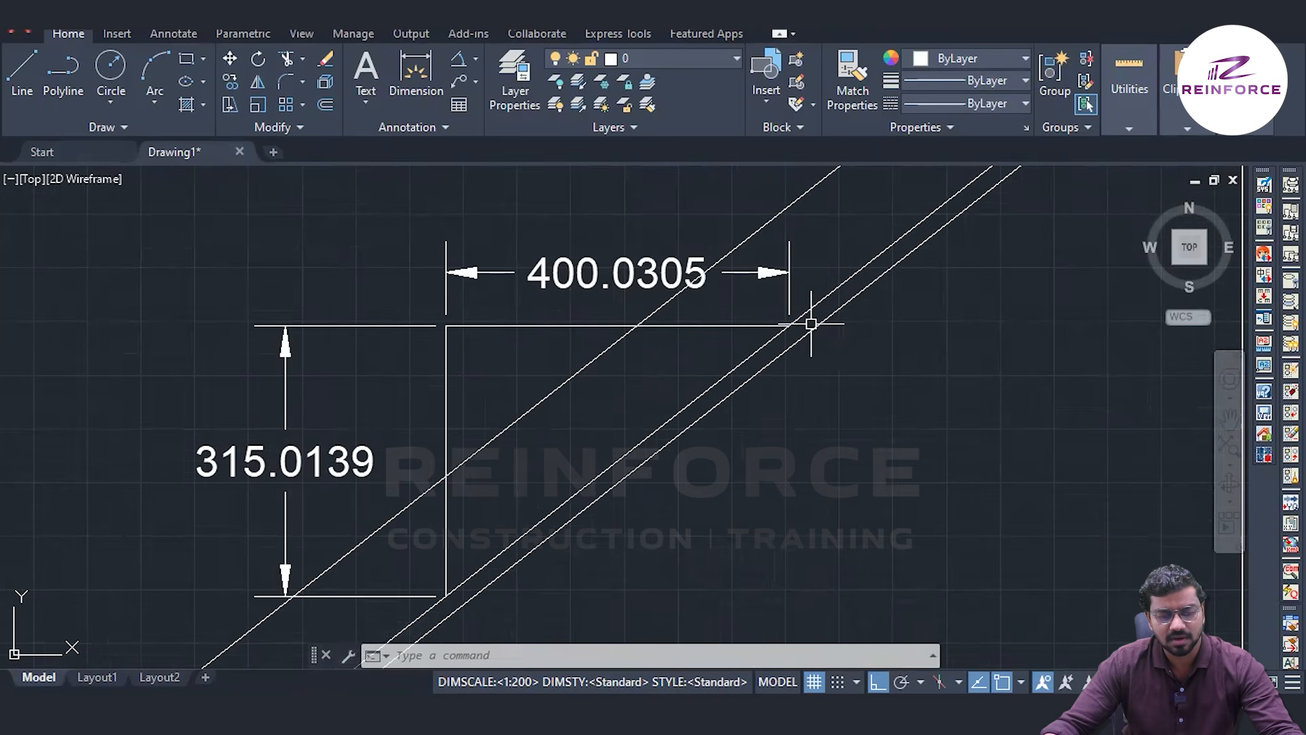
{"action": "scroll", "coordinate": [415, 455], "scroll_direction": "down", "scroll_amount": 2}
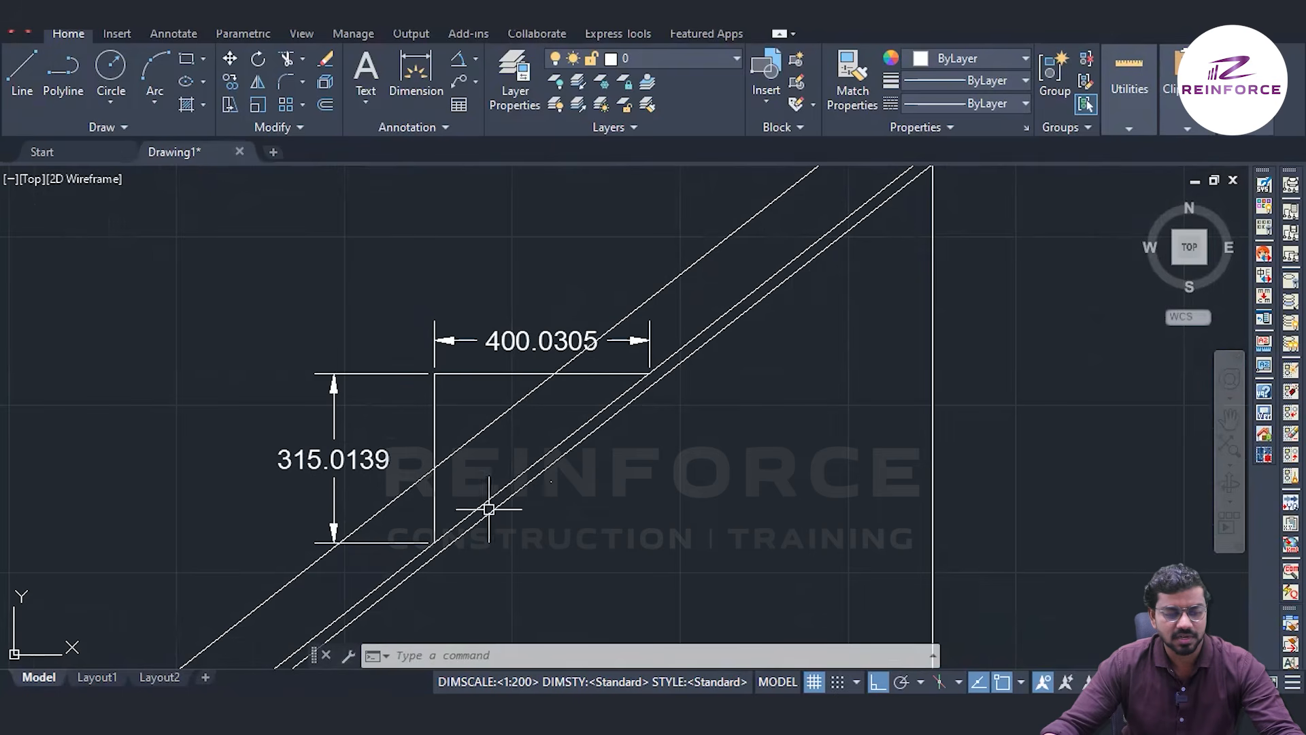
{"action": "scroll", "coordinate": [466, 420], "scroll_direction": "down", "scroll_amount": 2}
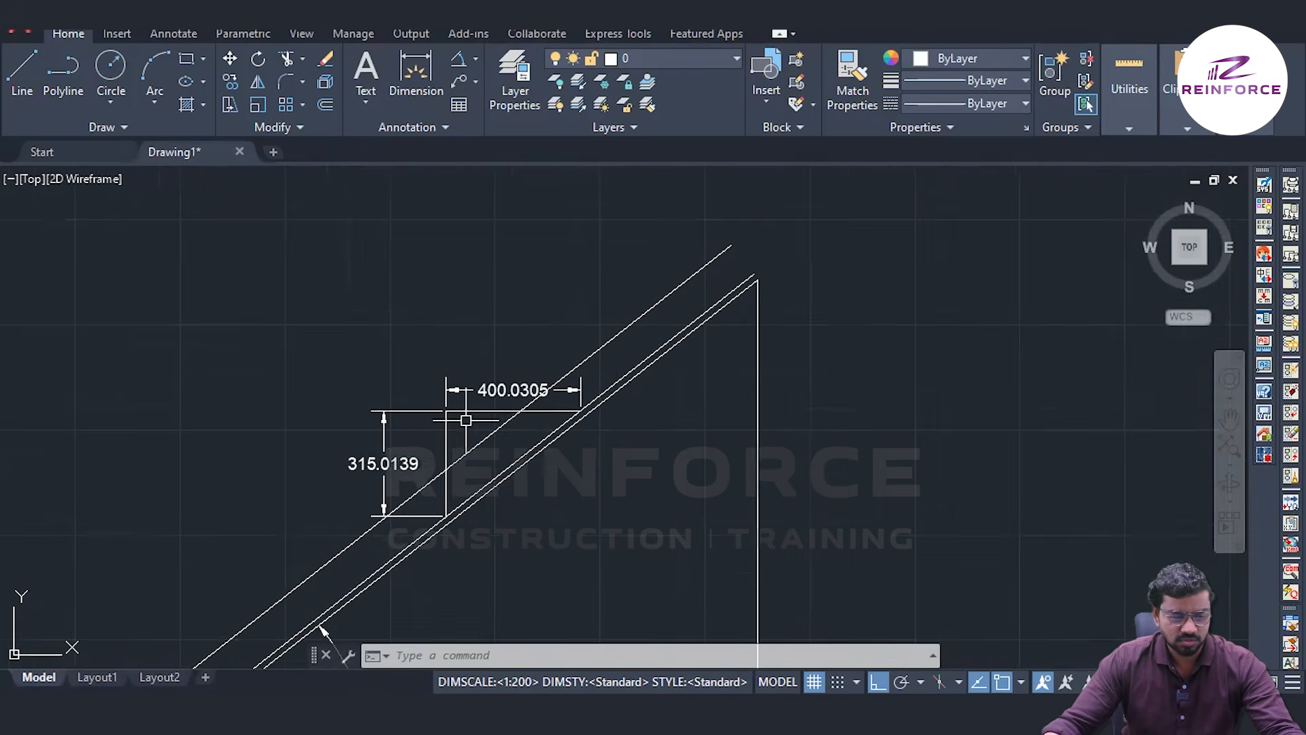
{"action": "mouse_move", "coordinate": [466, 420]}
{"action": "middle_mouse_down"}
{"action": "mouse_move", "coordinate": [468, 286]}
{"action": "mouse_move", "coordinate": [545, 315]}
{"action": "middle_mouse_up"}
{"action": "scroll", "coordinate": [577, 402], "scroll_direction": "down", "scroll_amount": 2}
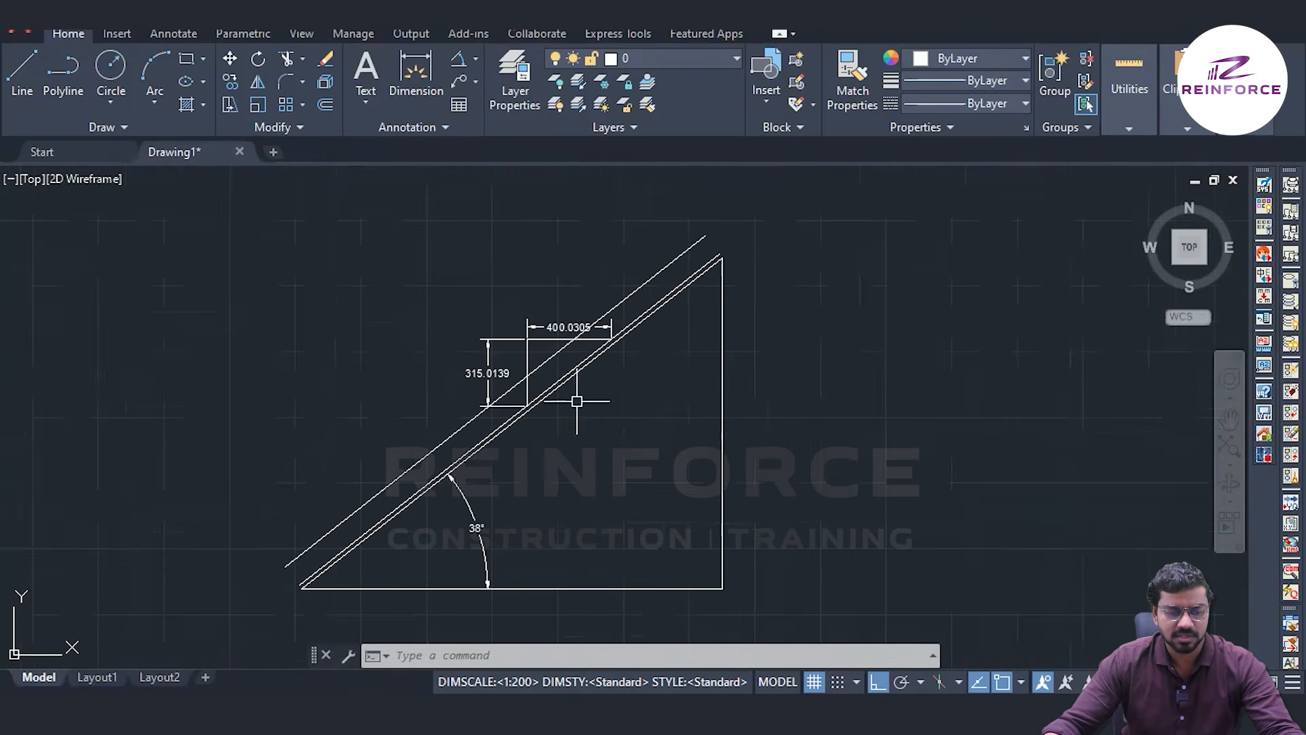
{"action": "middle_click_drag", "start_coordinate": [592, 453], "coordinate": [588, 373]}
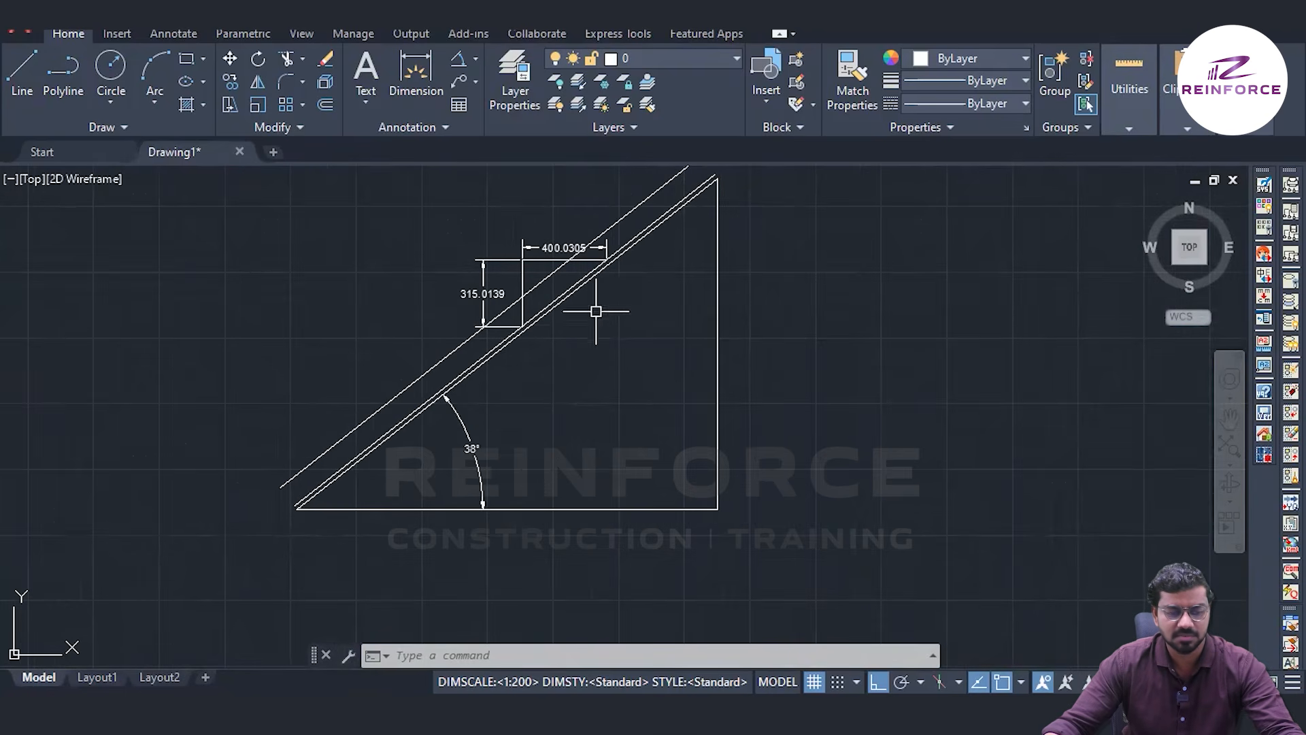
{"action": "scroll", "coordinate": [475, 453], "scroll_direction": "up", "scroll_amount": 4}
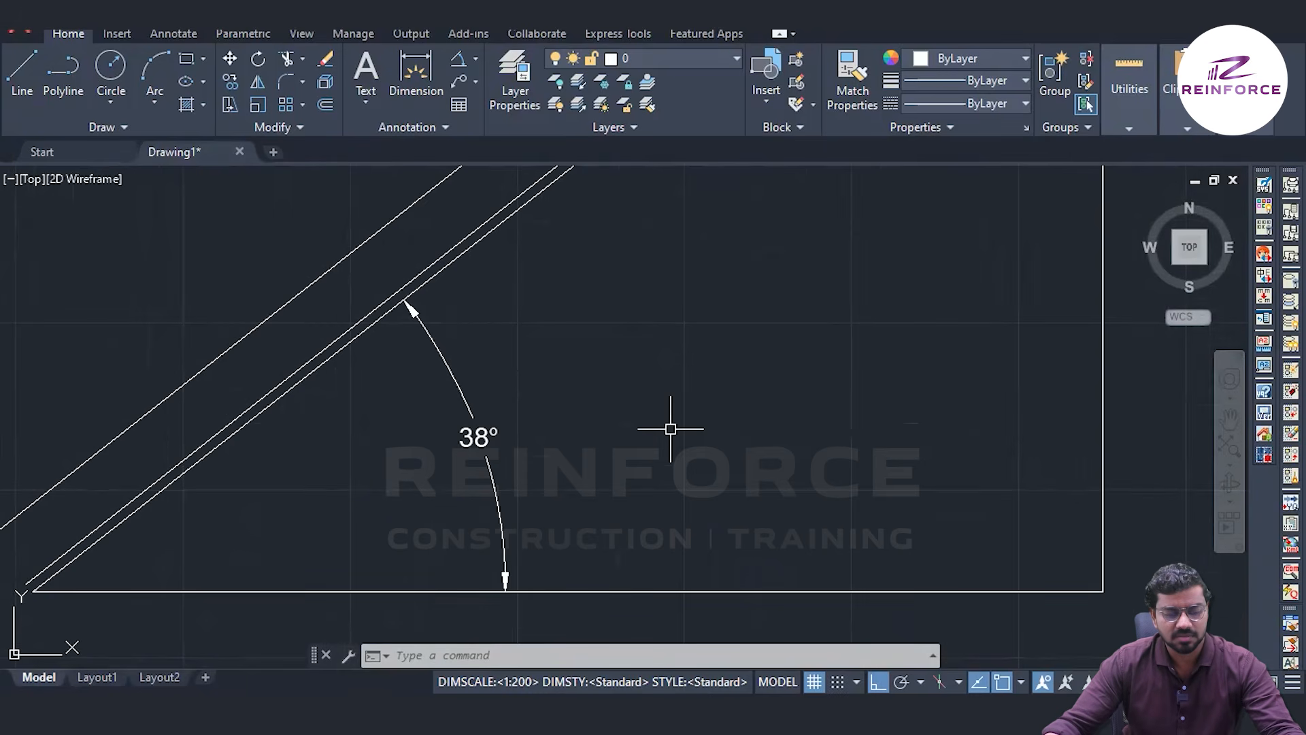
{"action": "scroll", "coordinate": [668, 428], "scroll_direction": "down", "scroll_amount": 5}
{"action": "scroll", "coordinate": [653, 371], "scroll_direction": "up", "scroll_amount": 1}
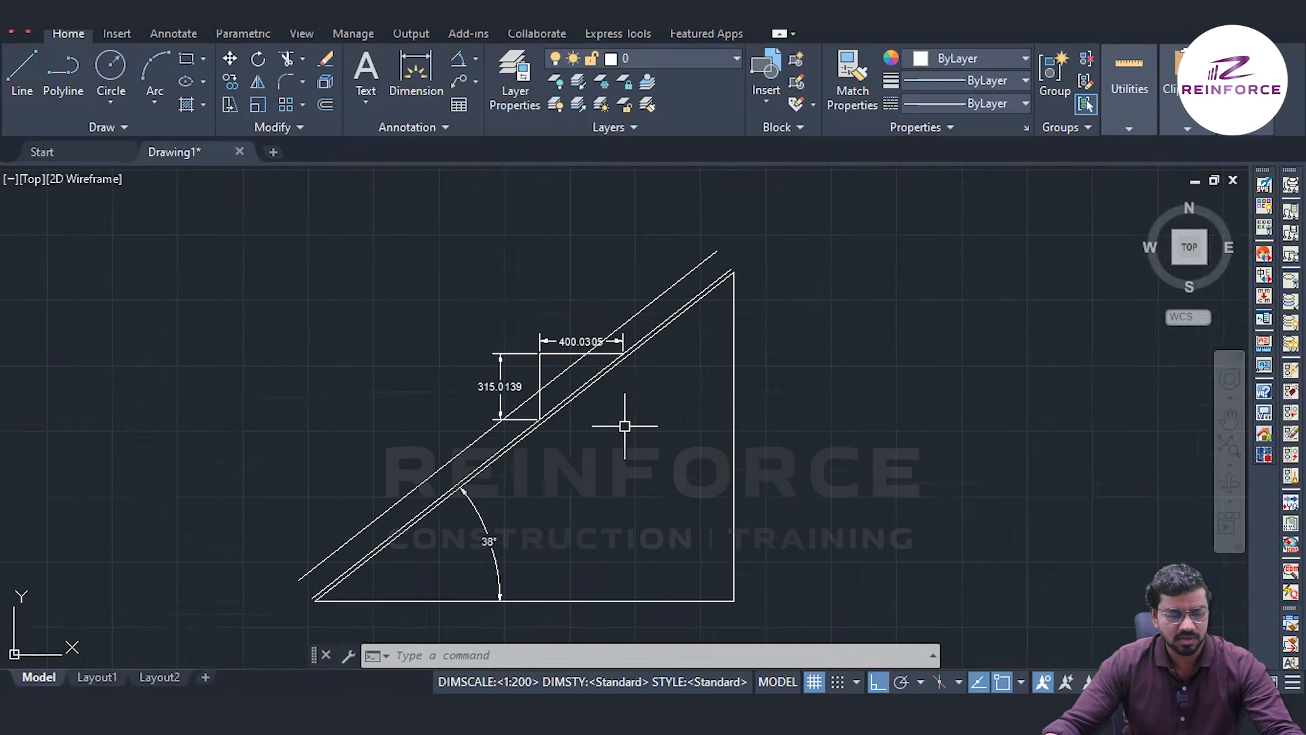
{"action": "scroll", "coordinate": [629, 388], "scroll_direction": "up", "scroll_amount": 4}
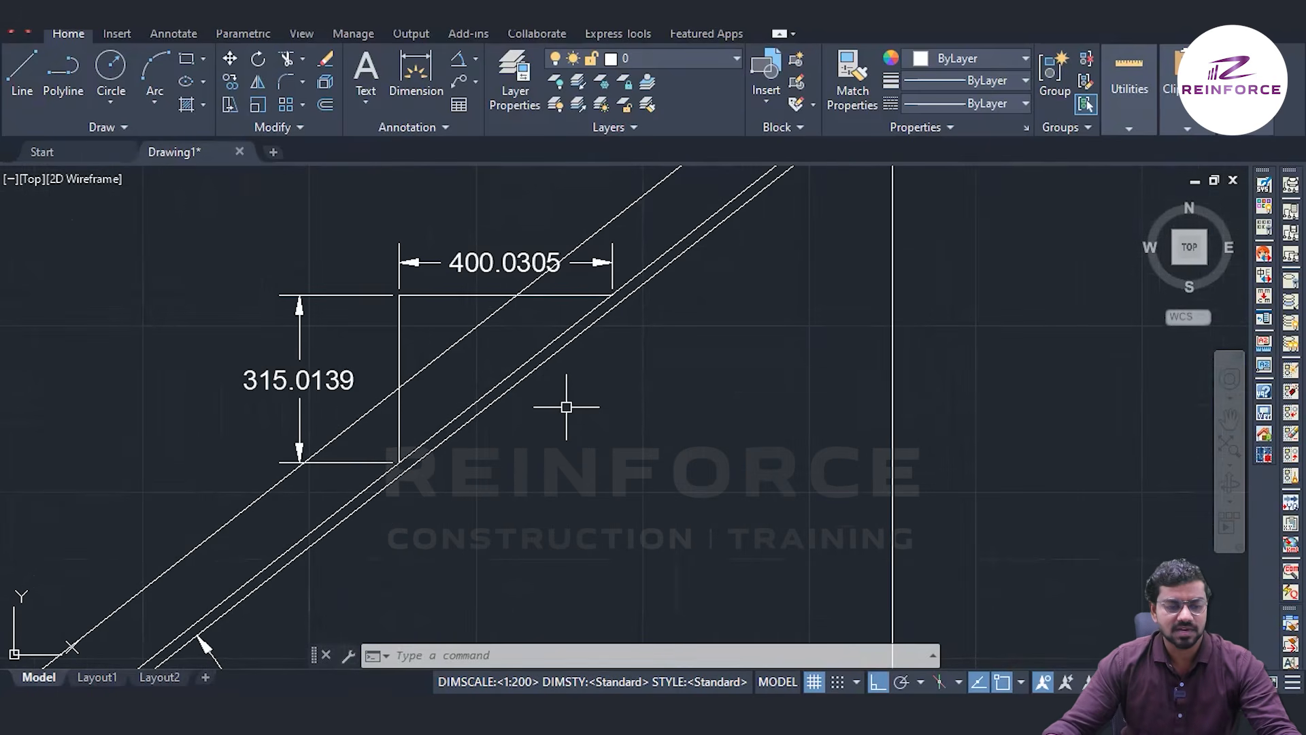
{"action": "scroll", "coordinate": [566, 406], "scroll_direction": "down", "scroll_amount": 2}
{"action": "mouse_move", "coordinate": [520, 453]}
{"action": "middle_mouse_down"}
{"action": "mouse_move", "coordinate": [533, 406]}
{"action": "mouse_move", "coordinate": [583, 339]}
{"action": "mouse_move", "coordinate": [634, 425]}
{"action": "middle_mouse_up"}
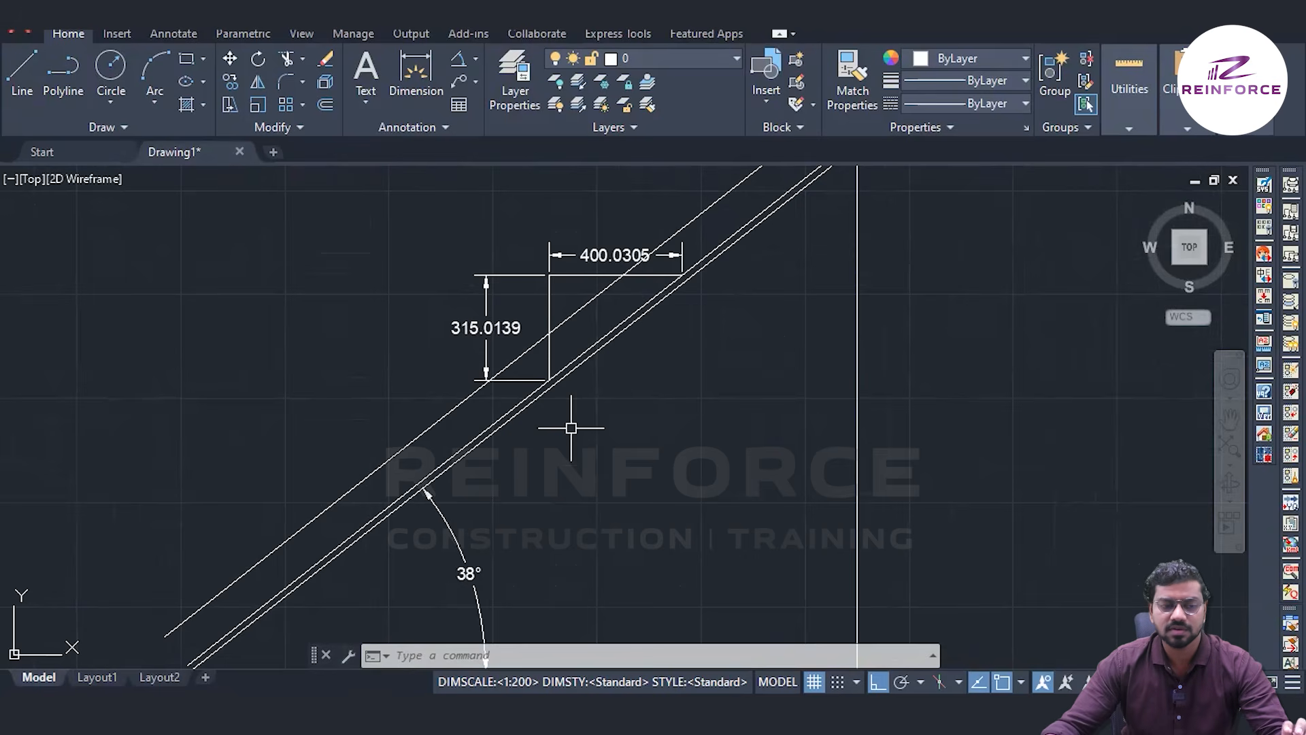
{"action": "scroll", "coordinate": [577, 350], "scroll_direction": "down", "scroll_amount": 2}
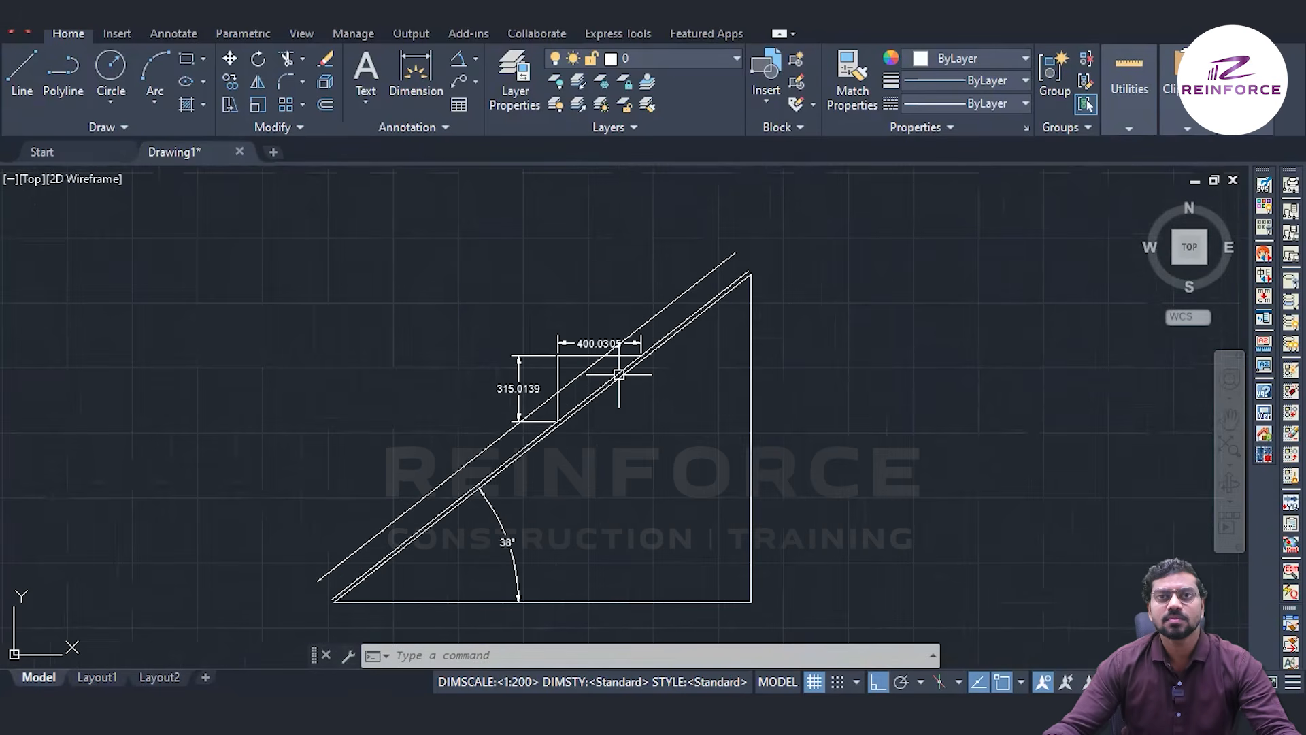